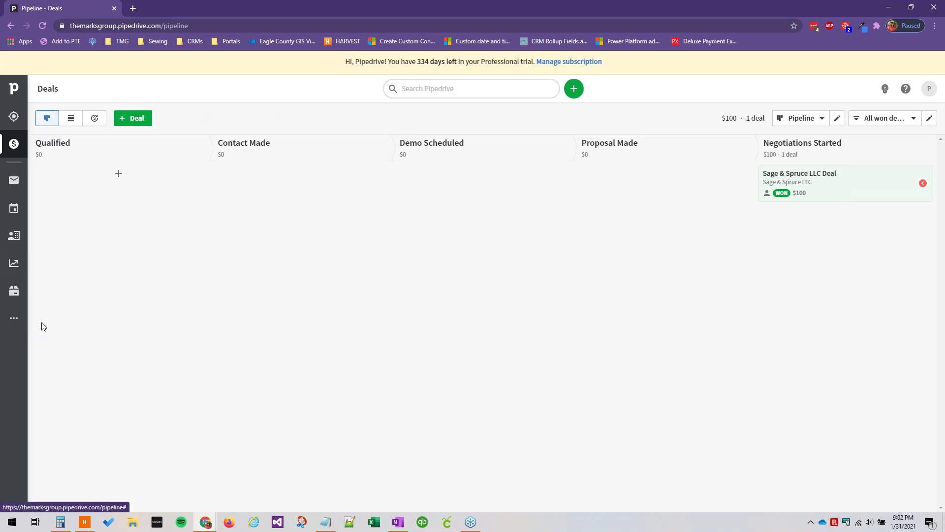
Step: Open Import data from the sidebar's More (…) menu
left_click(15, 321)
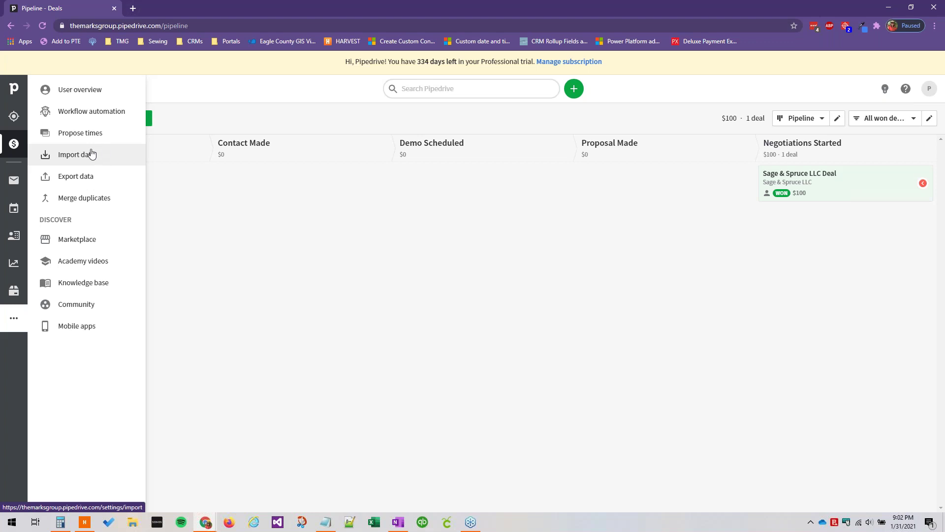
left_click(91, 156)
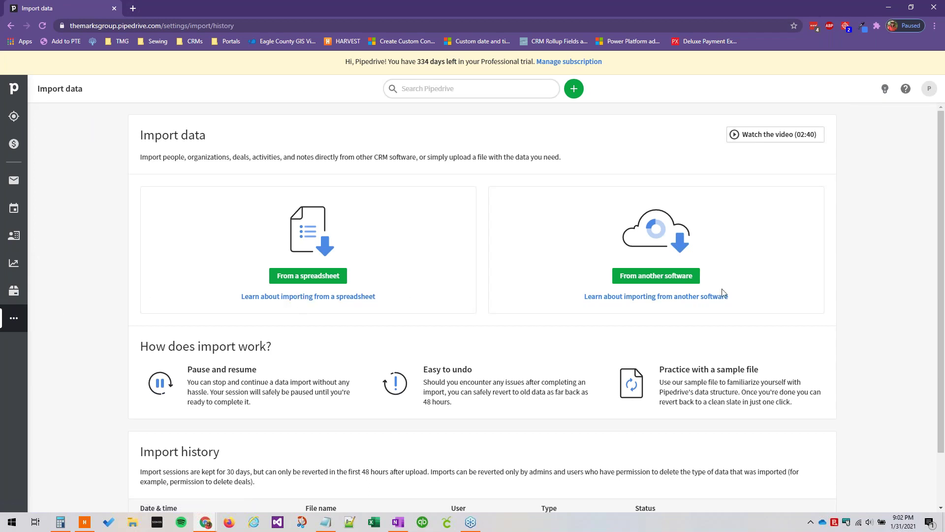
Step: Browse the importable CRMs under From another software, from ACT! to Zoho CRM
left_click(657, 276)
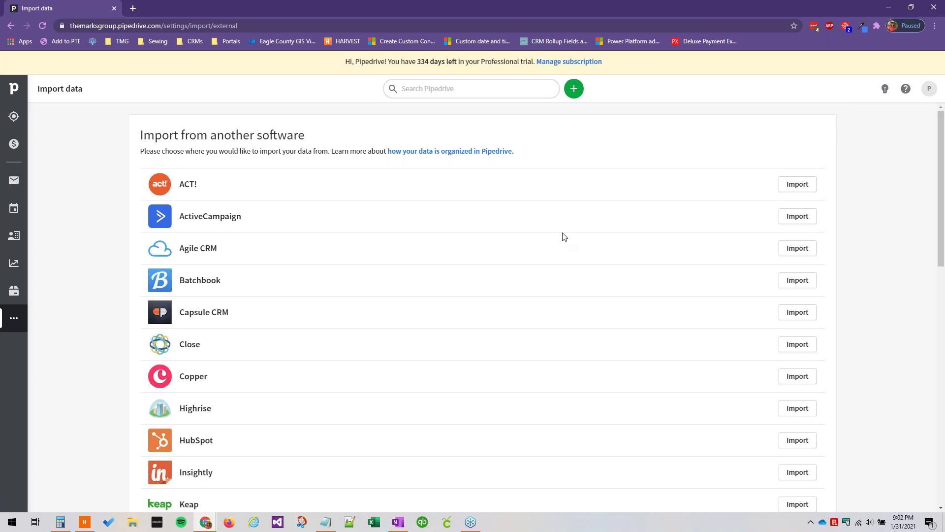
scroll(314, 194, "down", 12)
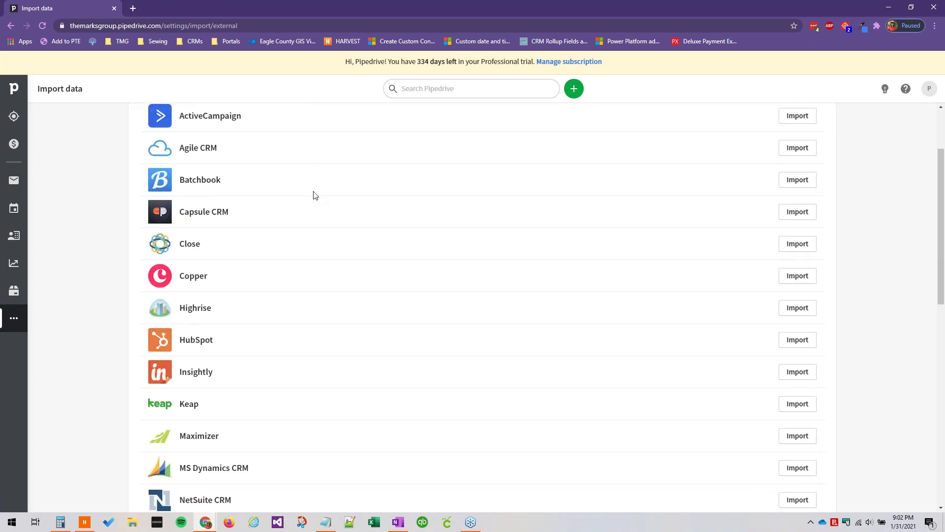
scroll(313, 195, "down", 1)
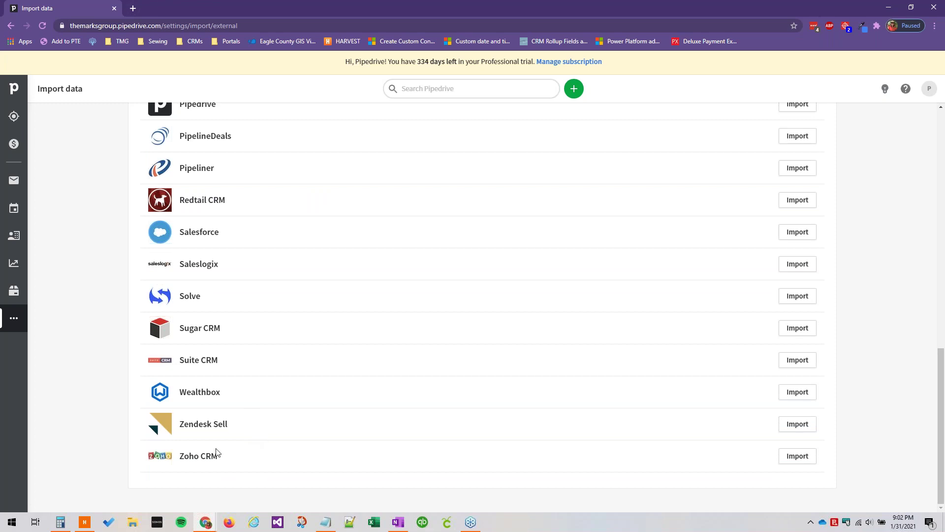
scroll(211, 456, "up", 6)
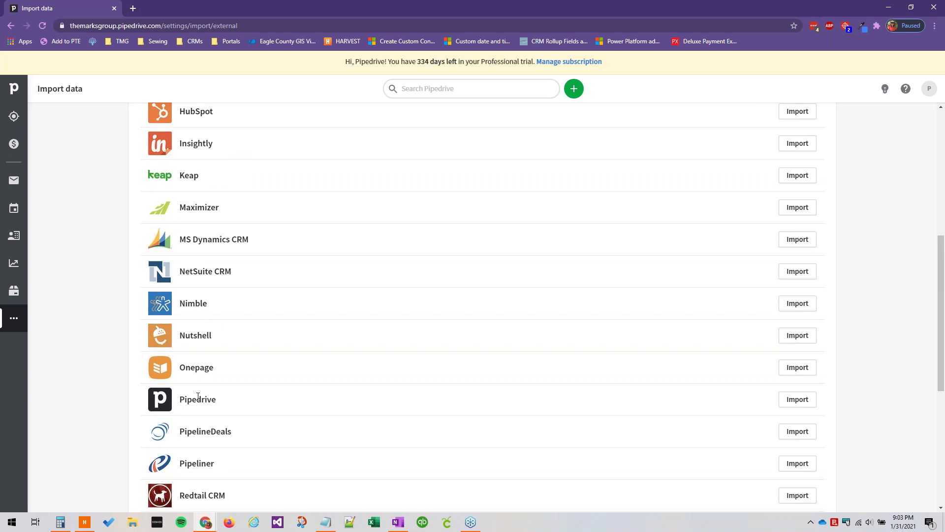
scroll(287, 321, "up", 4)
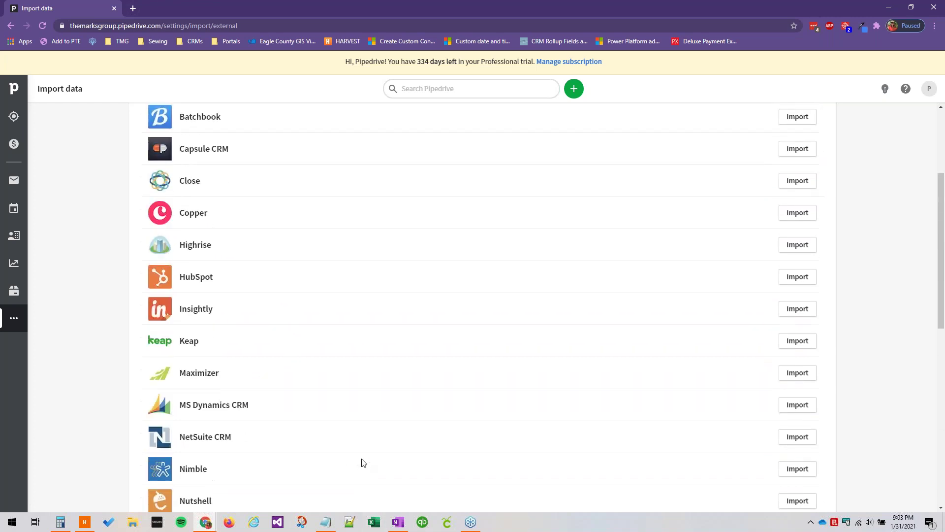
scroll(287, 410, "up", 3)
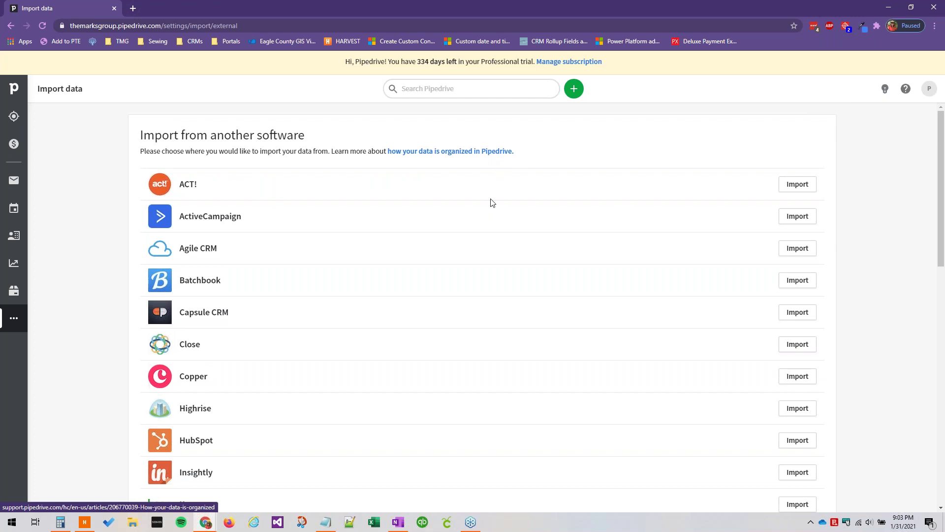
scroll(489, 207, "down", 12)
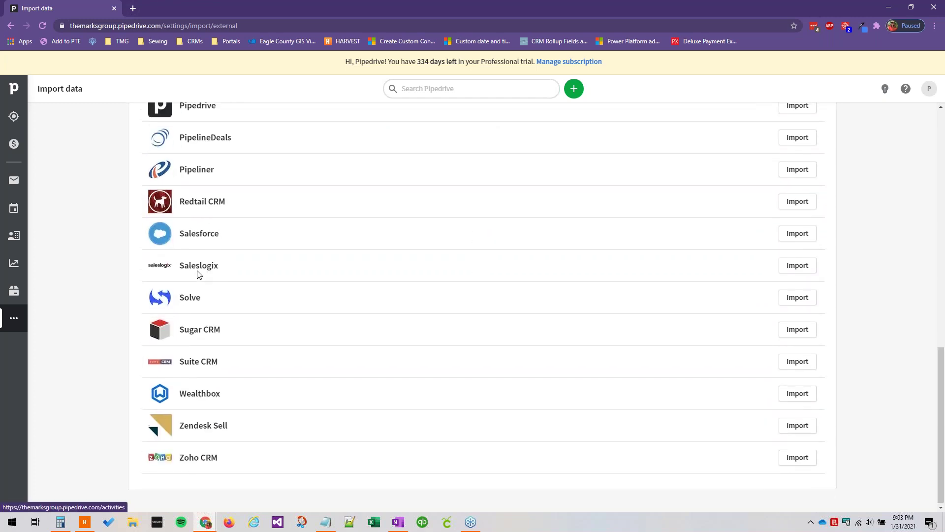
scroll(198, 272, "up", 12)
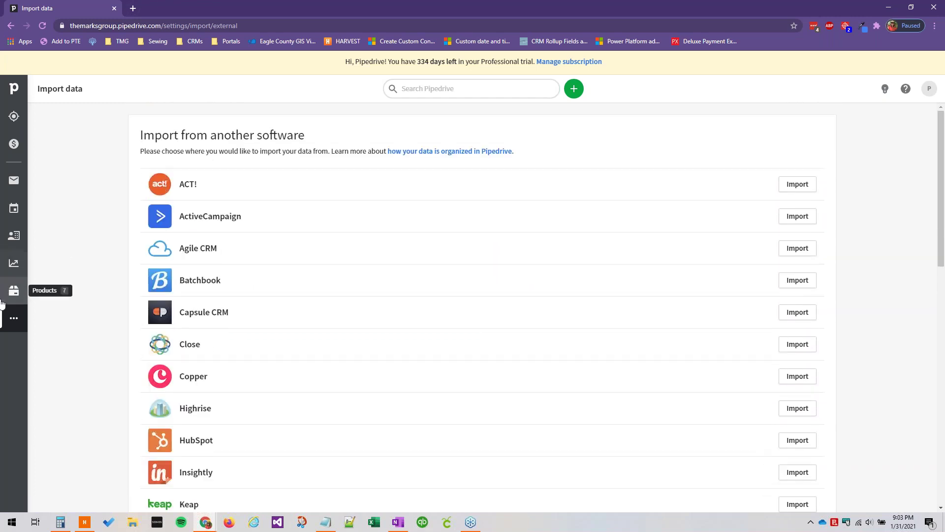
Step: Return to the Import data page and check the empty Import history table
left_click(14, 317)
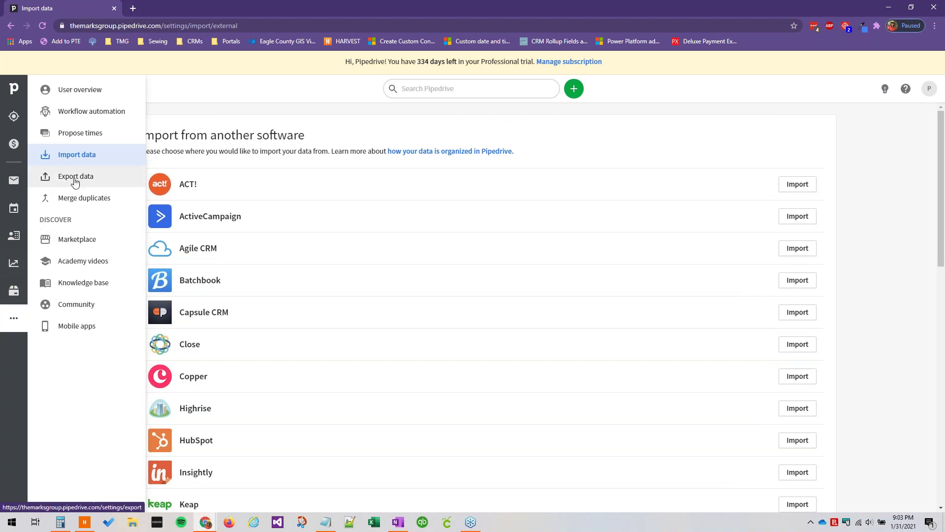
left_click(67, 155)
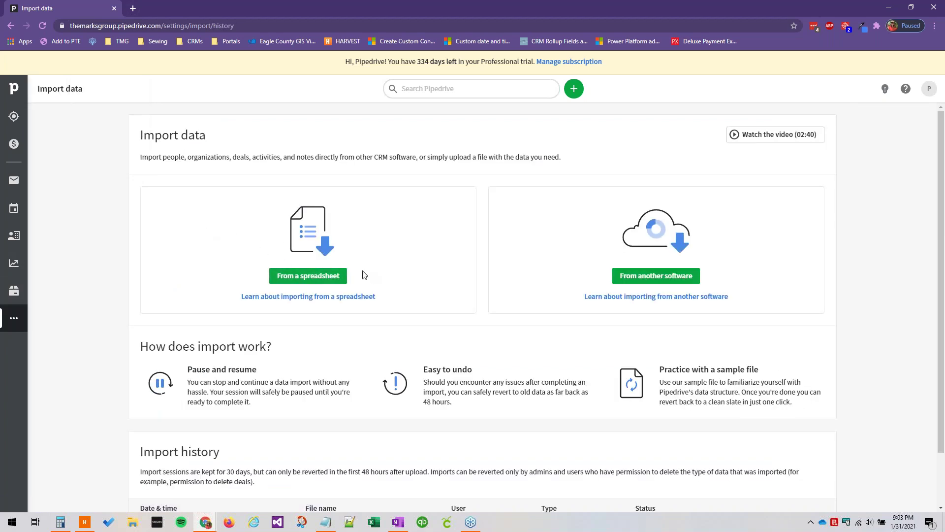
left_click(334, 279)
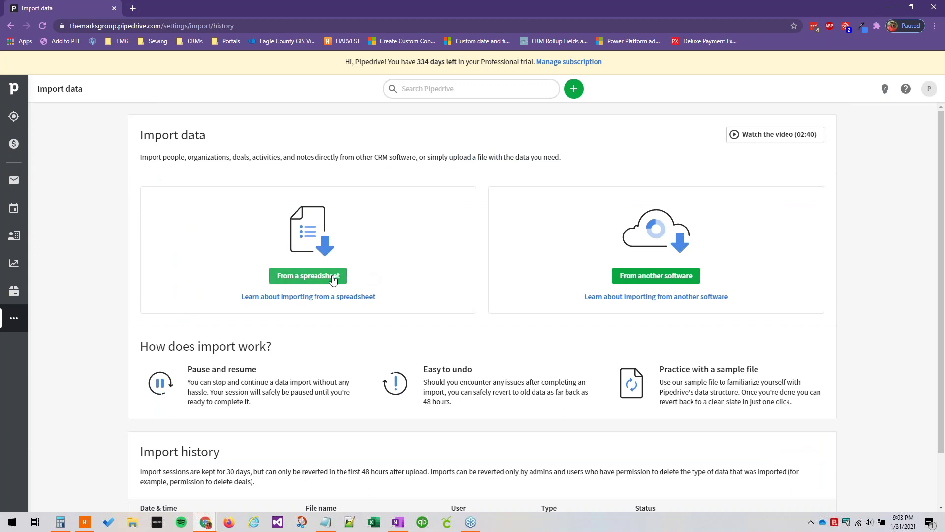
scroll(690, 317, "down", 2)
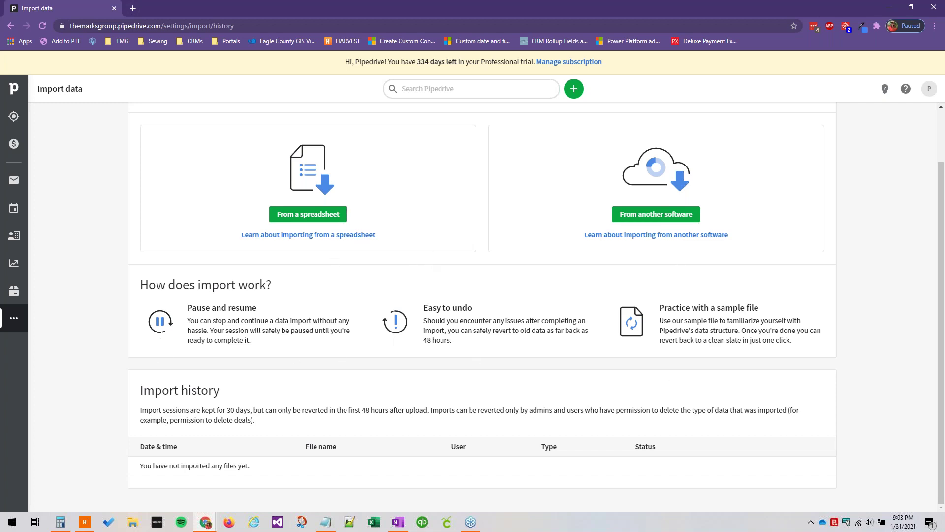
Step: Start a spreadsheet import, then back out of it
left_click(320, 220)
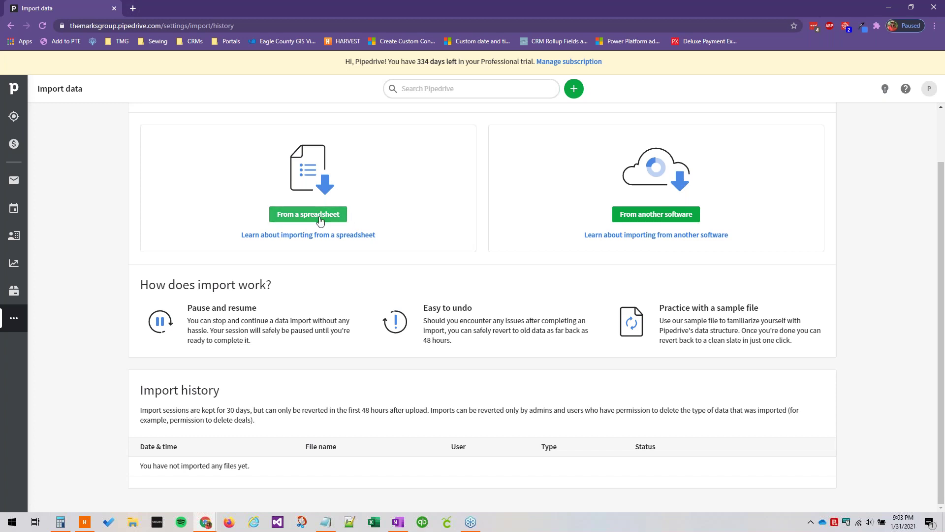
left_click(318, 215)
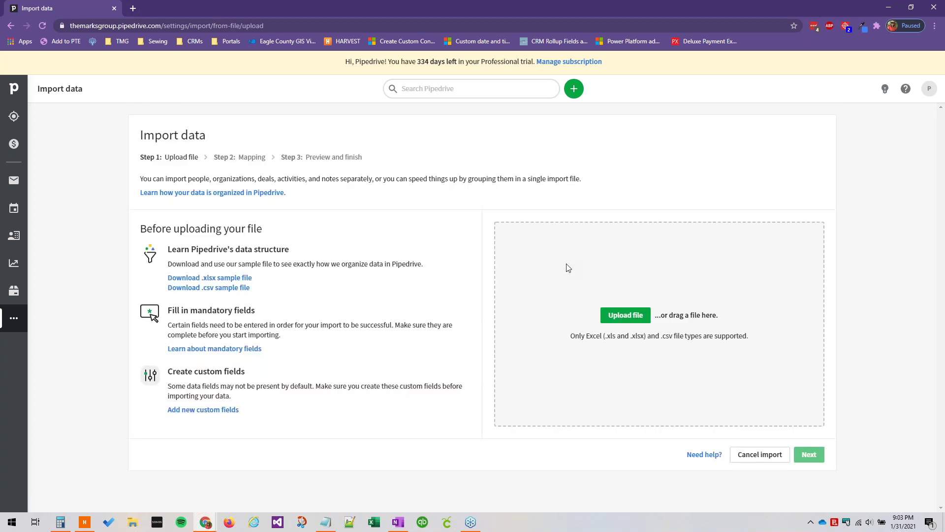
left_click(743, 461)
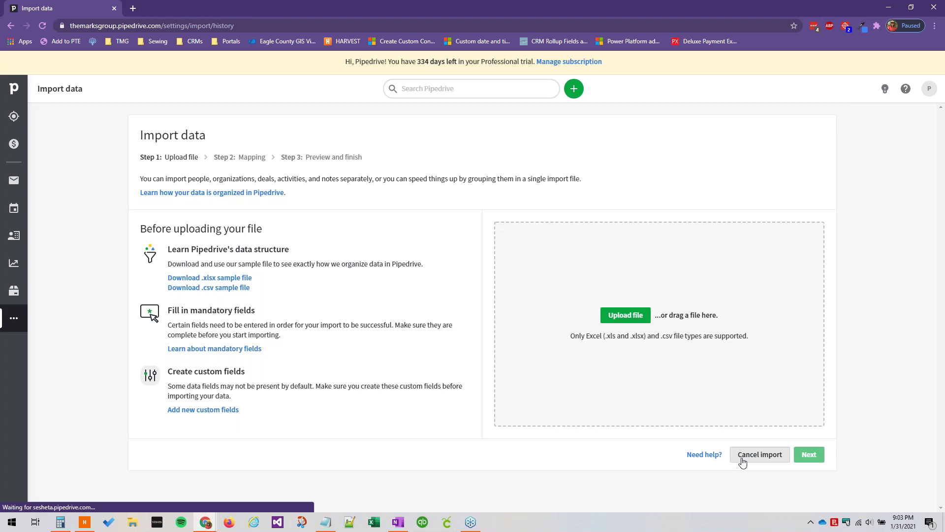
scroll(110, 388, "down", 2)
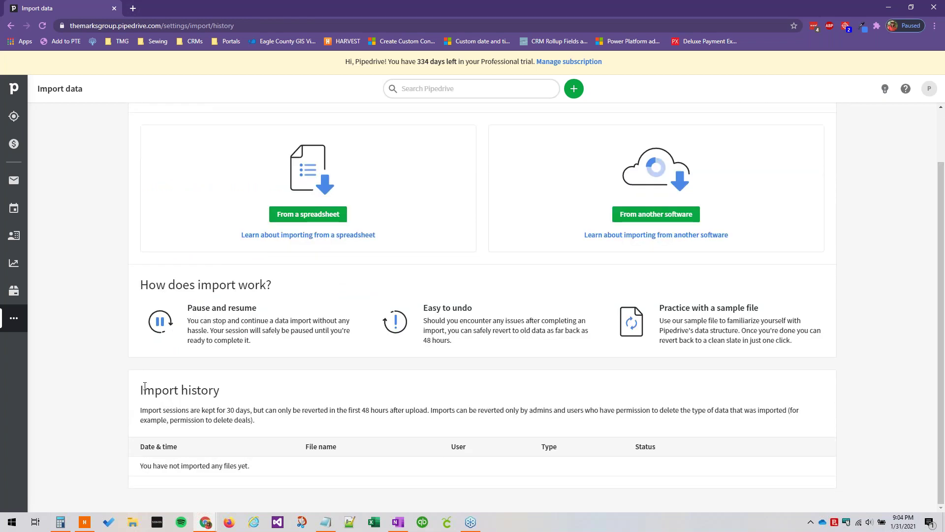
scroll(312, 397, "up", 2)
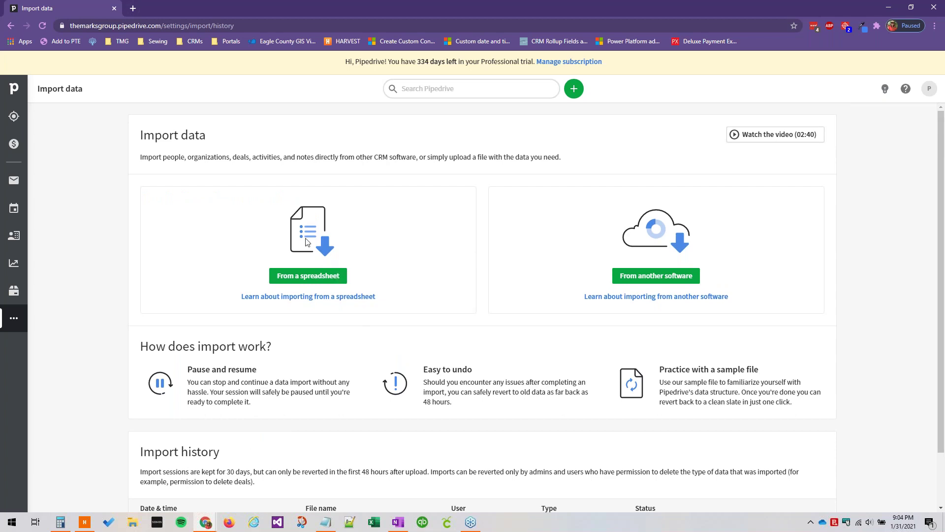
Step: Upload pipedrive_sample_data.xlsx as a new spreadsheet import and continue to the Mapping step
left_click(303, 276)
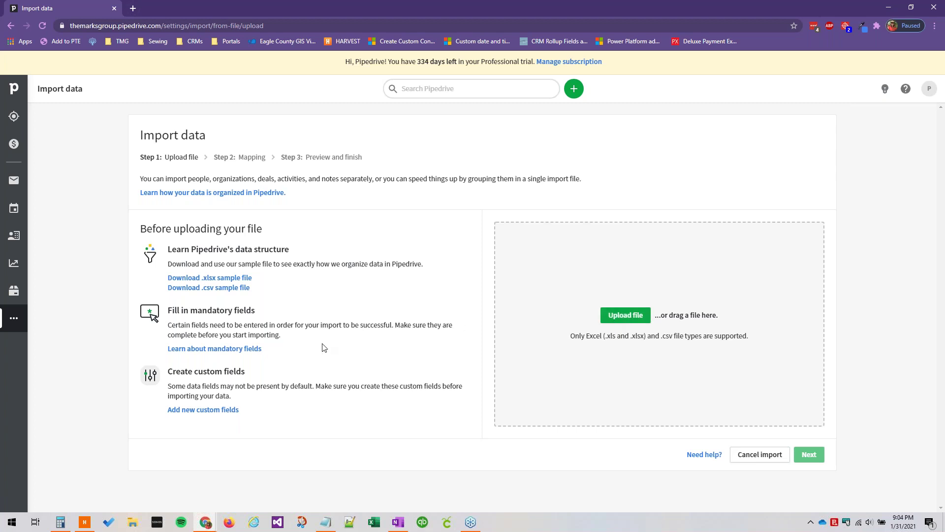
left_click(603, 308)
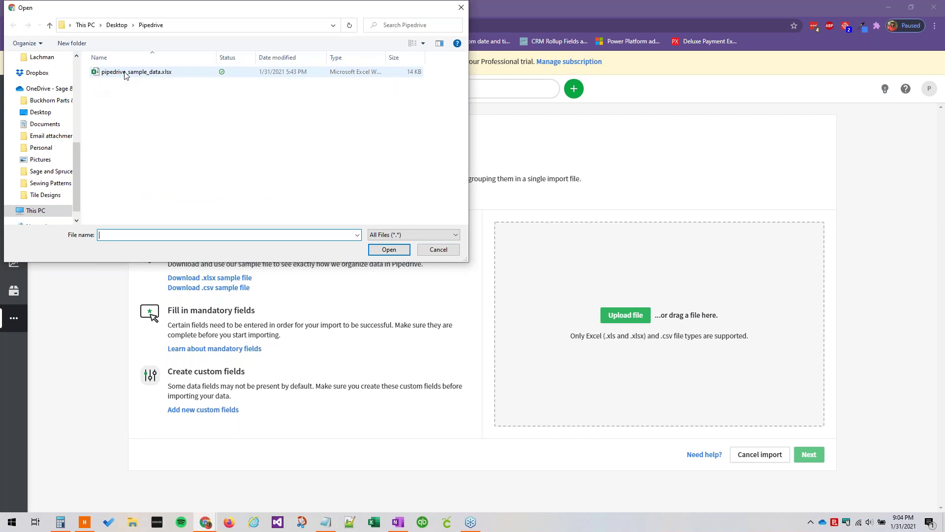
left_click(126, 73)
double_click(126, 73)
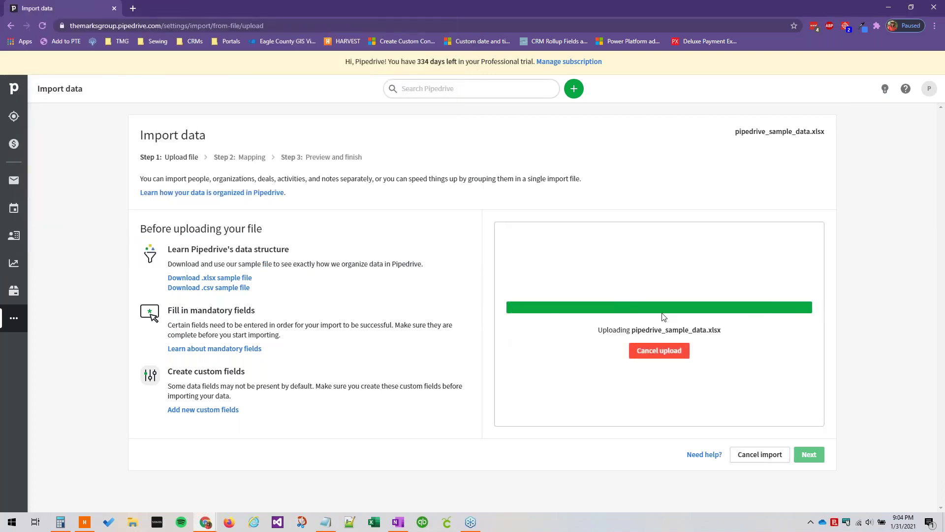
left_click(809, 454)
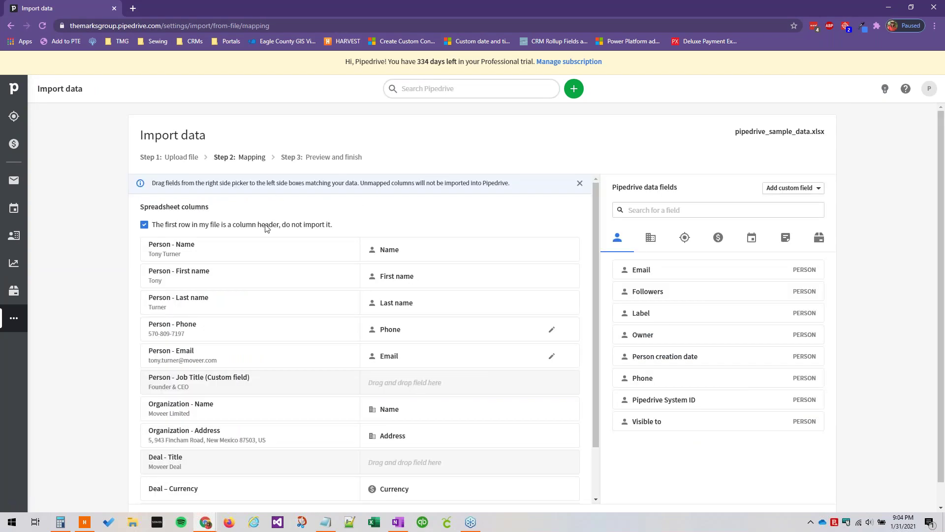
scroll(211, 241, "down", 2)
scroll(345, 221, "up", 2)
scroll(473, 365, "down", 2)
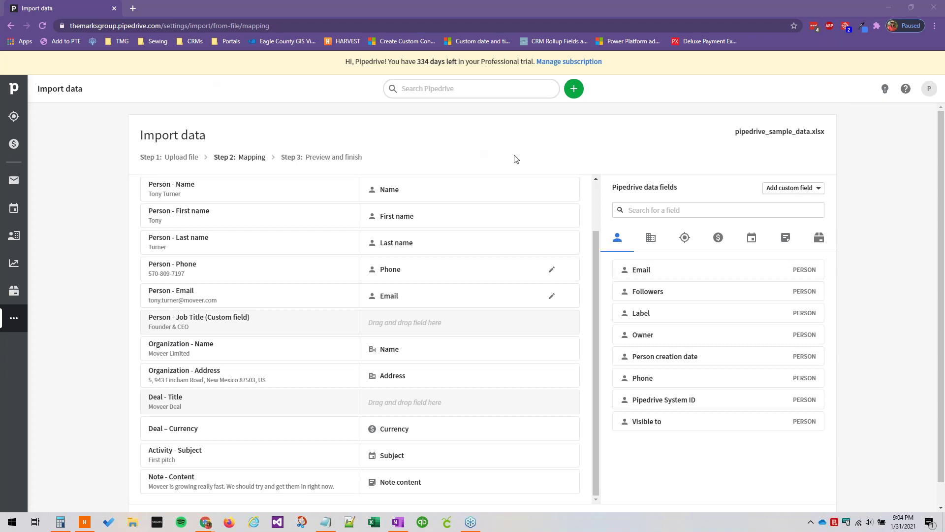
left_click(810, 189)
Step: Add a Text-type person custom field named 'Job Title'
left_click(819, 187)
left_click(796, 225)
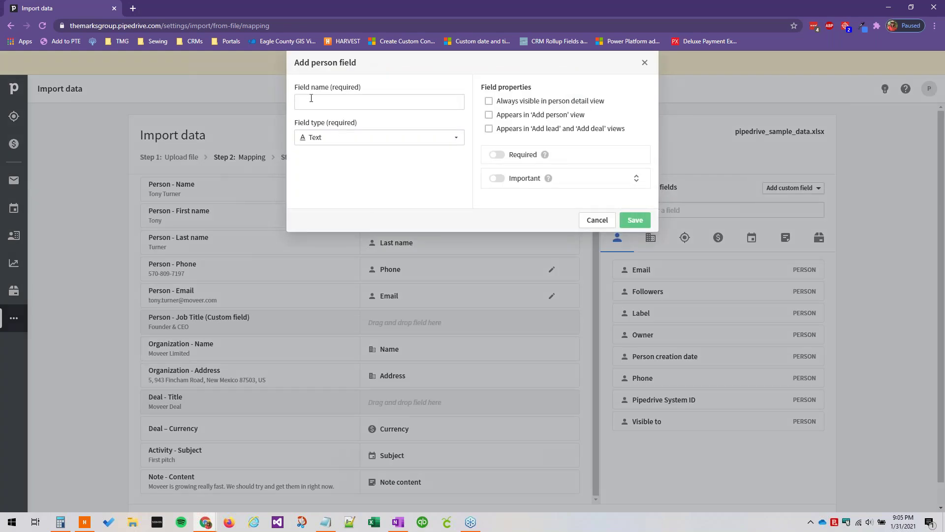
left_click(311, 98)
type("Job Title")
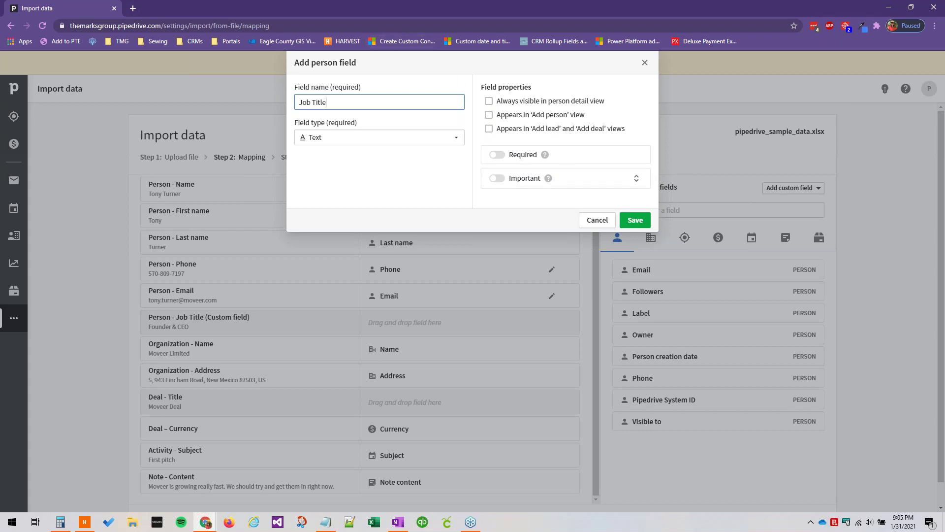
left_click(635, 220)
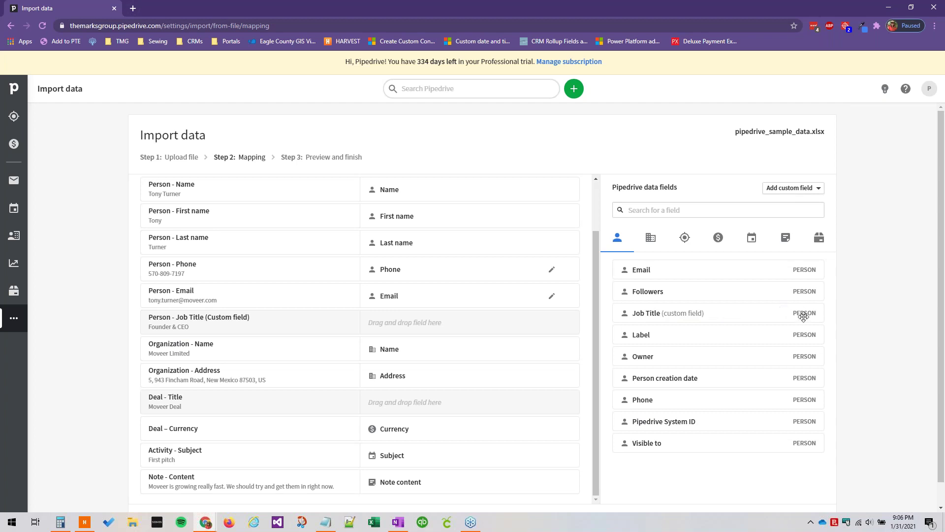
Step: Assign the Job Title (custom field) card to the Person - Job Title column
left_click_drag(748, 312, 512, 325)
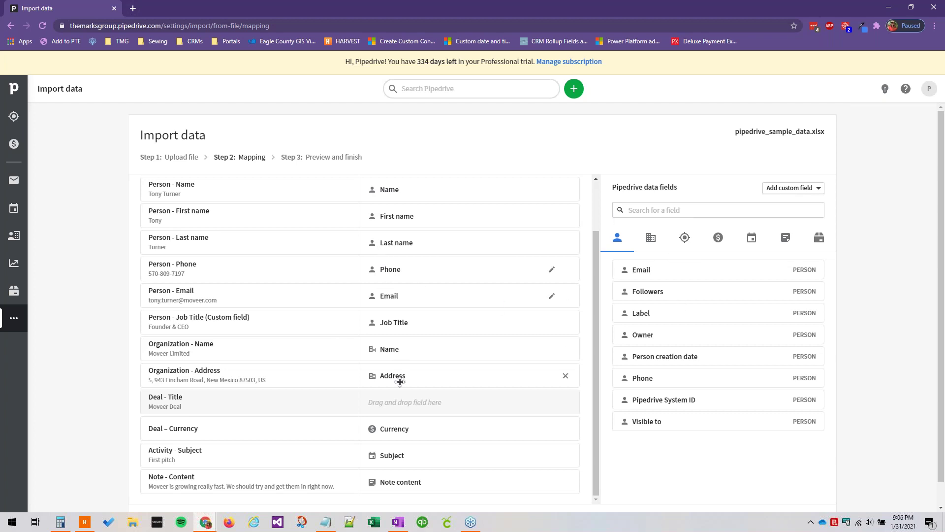
scroll(400, 382, "down", 1)
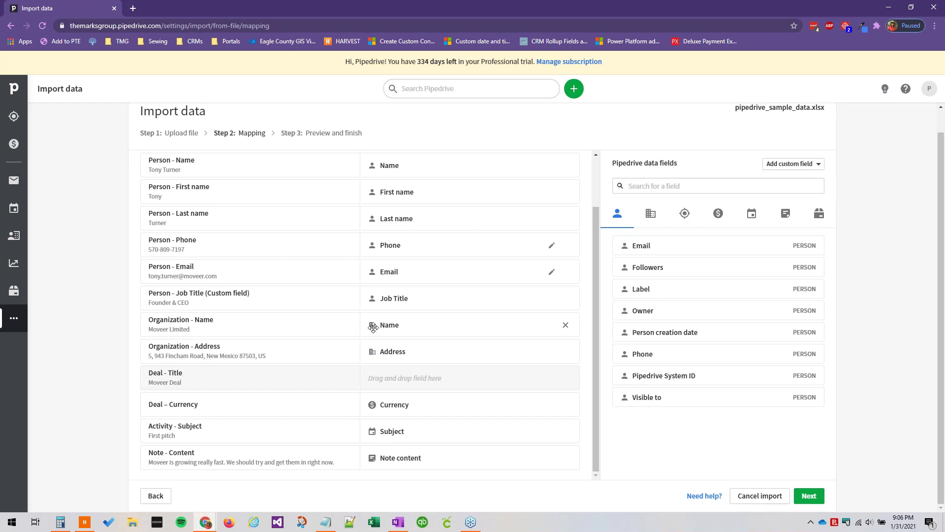
Step: Look through the organization, deal, activity and note field lists, then map deal Title to Deal - Title
left_click(653, 224)
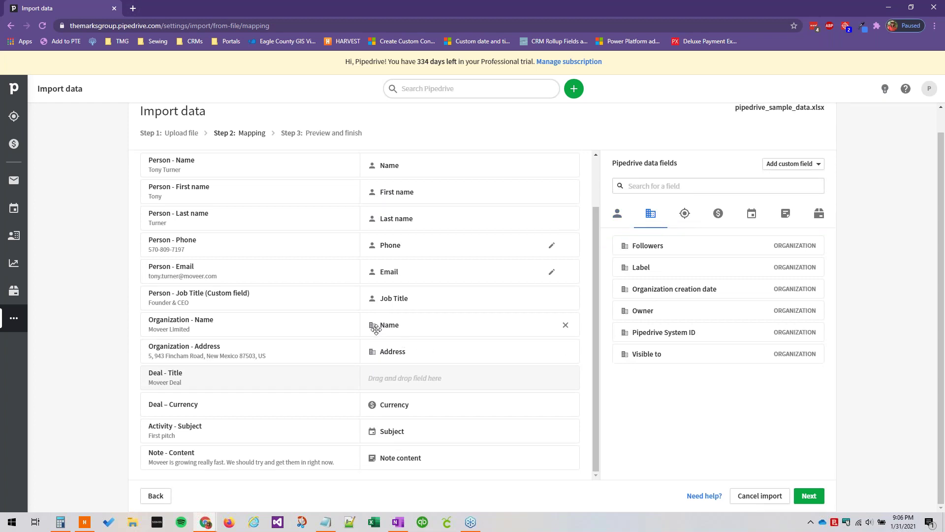
left_click(718, 215)
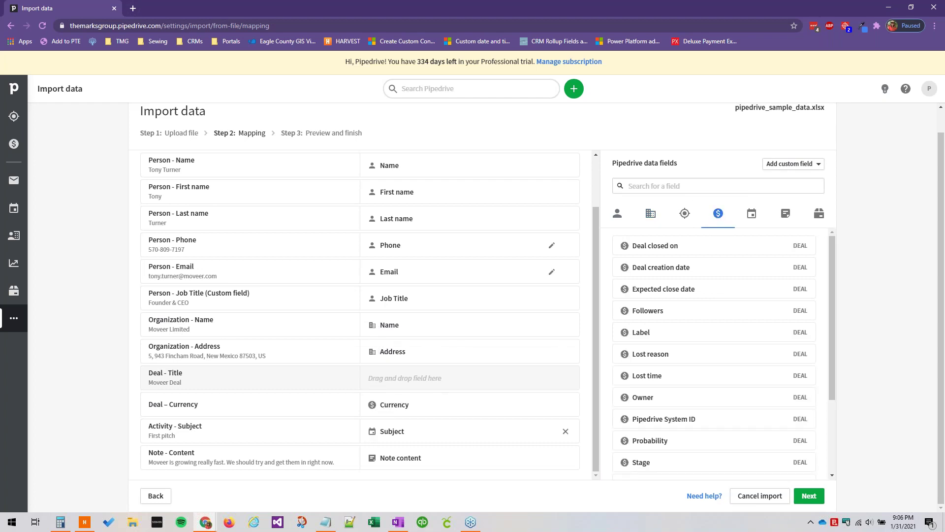
left_click(752, 215)
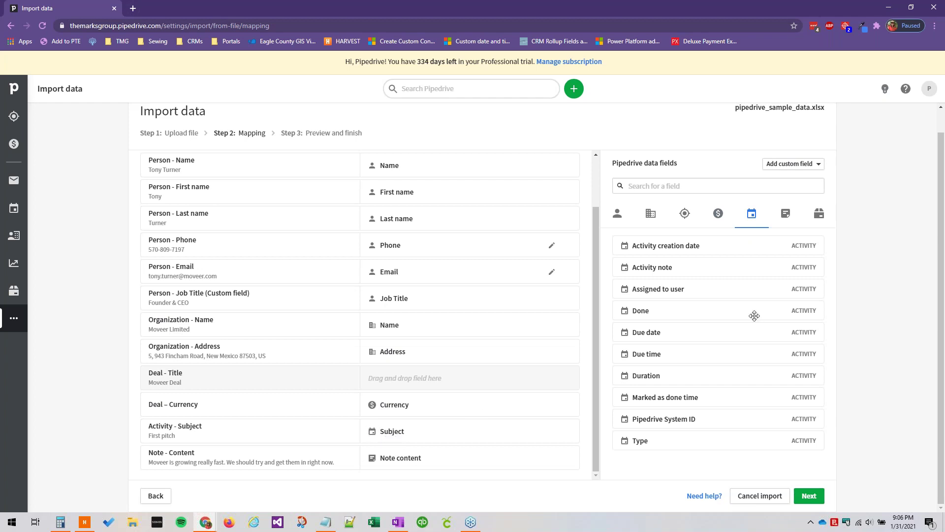
left_click(786, 215)
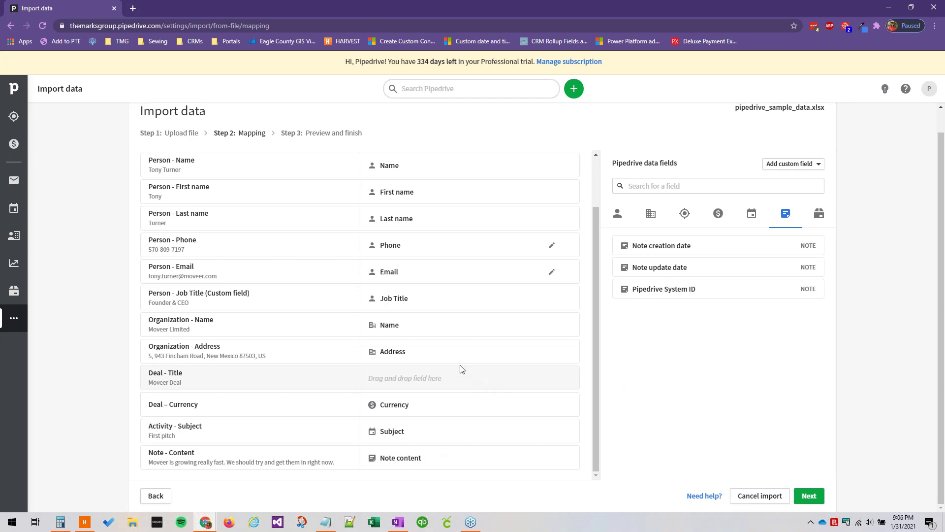
left_click(617, 215)
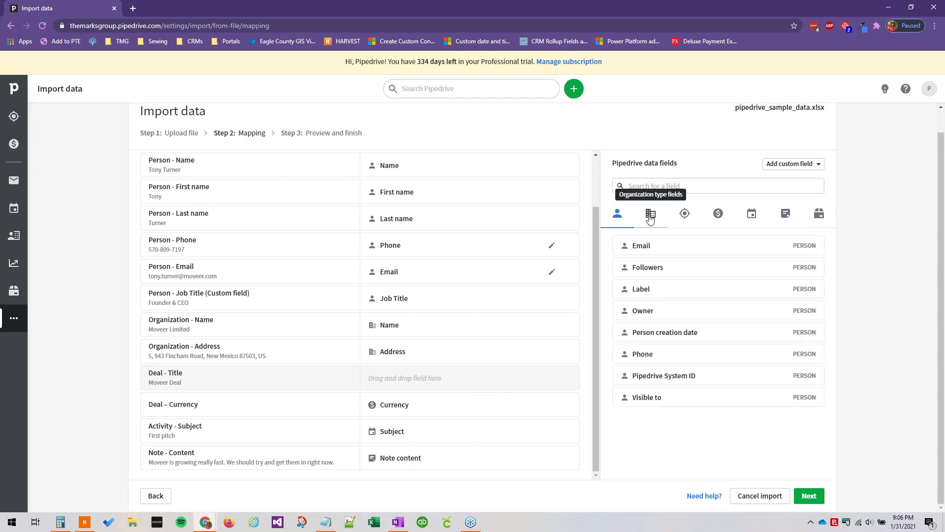
left_click(651, 217)
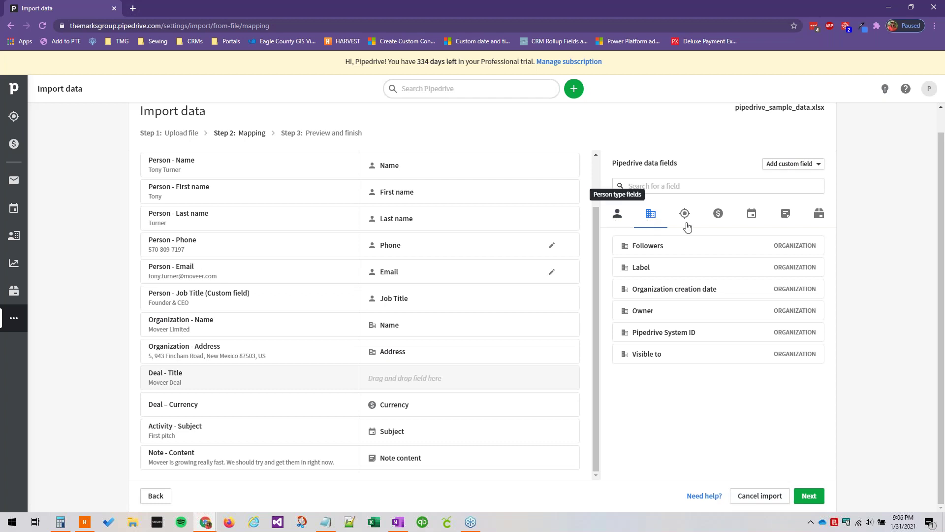
left_click(718, 214)
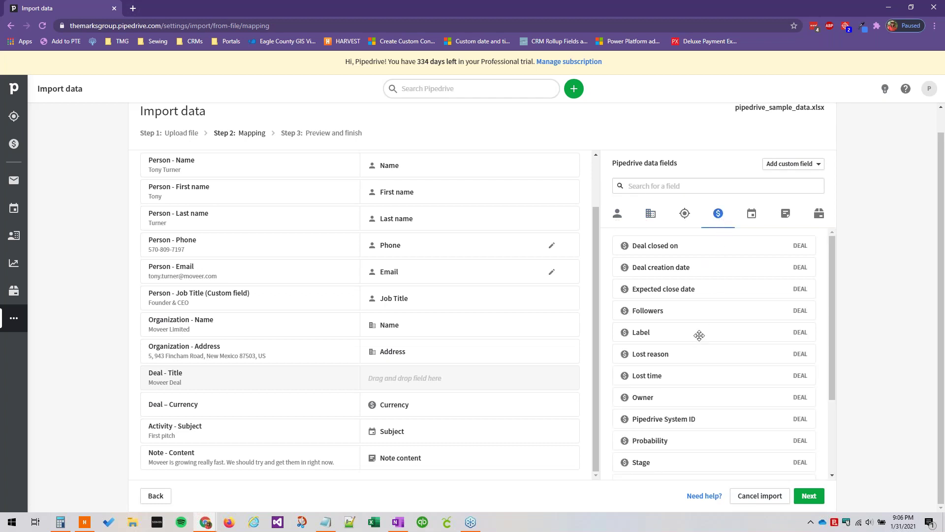
scroll(679, 392, "down", 3)
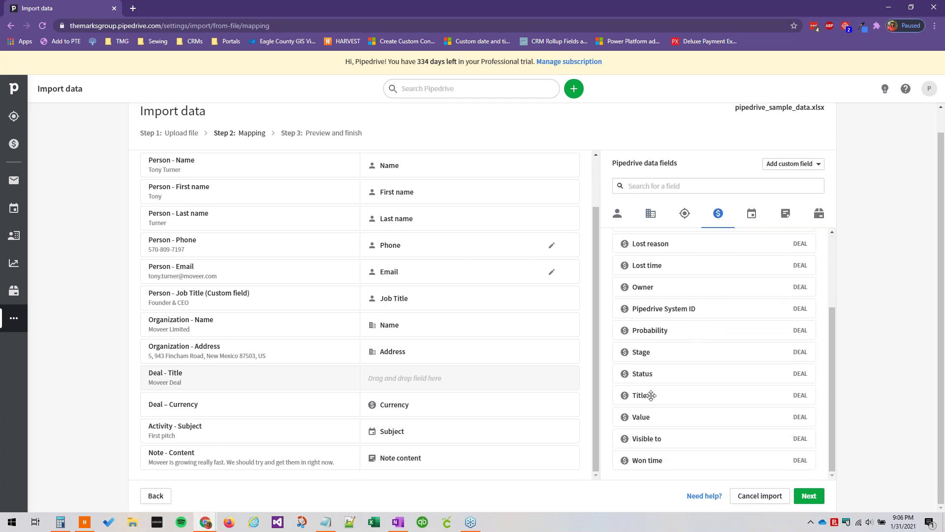
left_click_drag(649, 394, 486, 379)
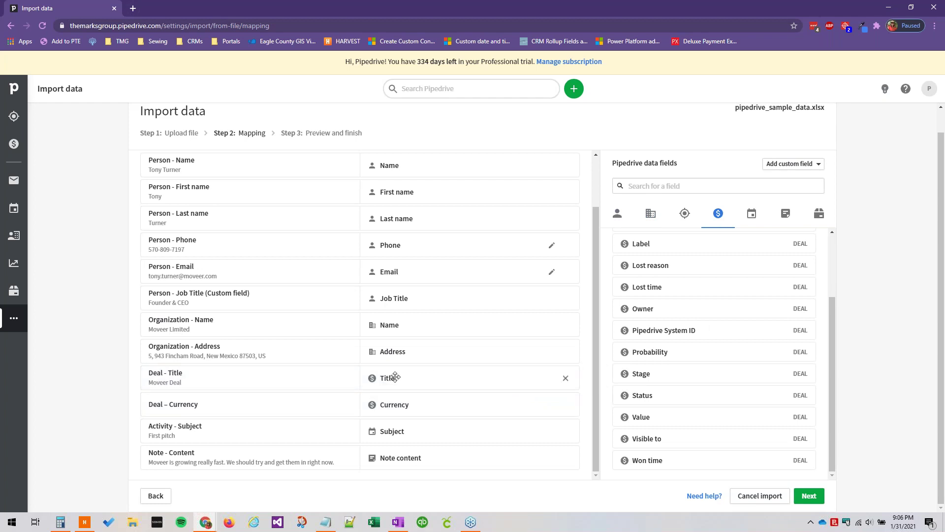
Step: Review the finished mapping and the warning about unmapped columns
scroll(410, 402, "up", 3)
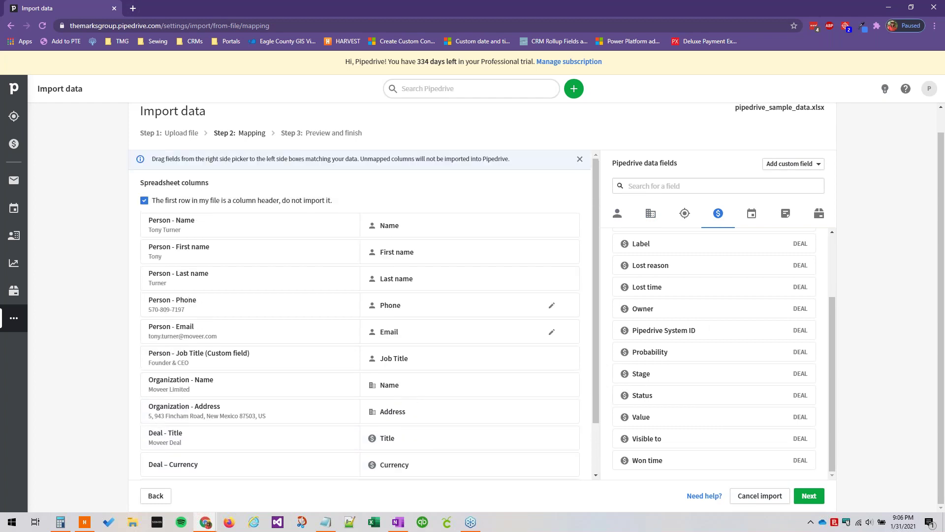
scroll(410, 388, "down", 1)
scroll(410, 388, "down", 1)
scroll(409, 386, "up", 2)
left_click_drag(361, 159, 533, 167)
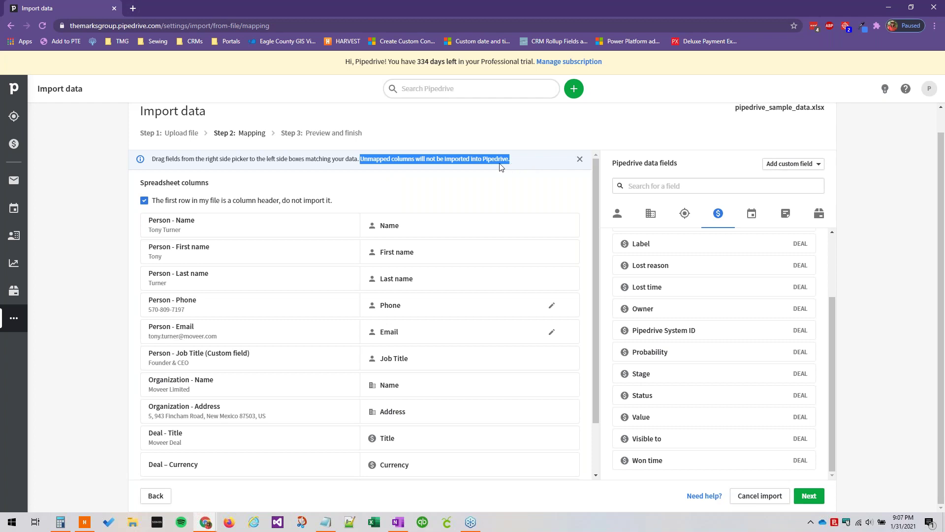
left_click(478, 193)
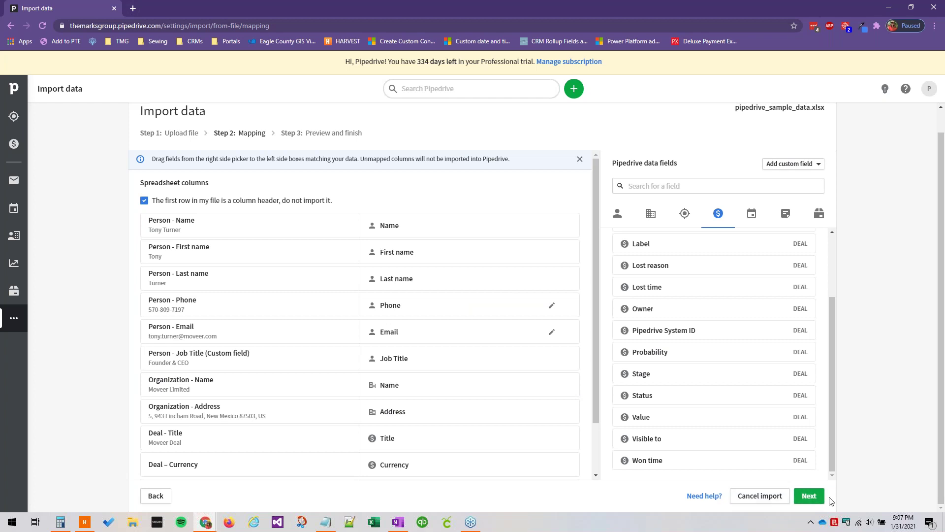
Step: Advance to Step 3 and review the organizations, people, deals, activities and notes previews
left_click(810, 496)
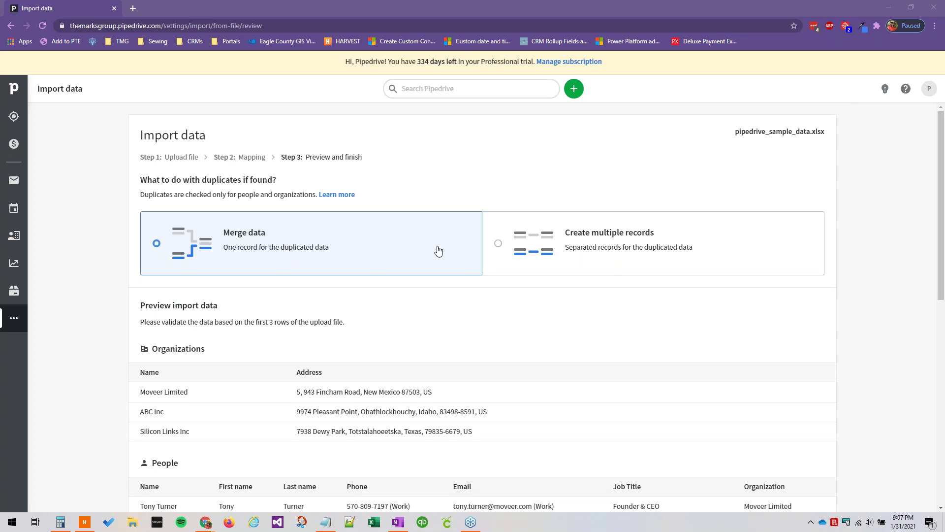
scroll(582, 229, "down", 1)
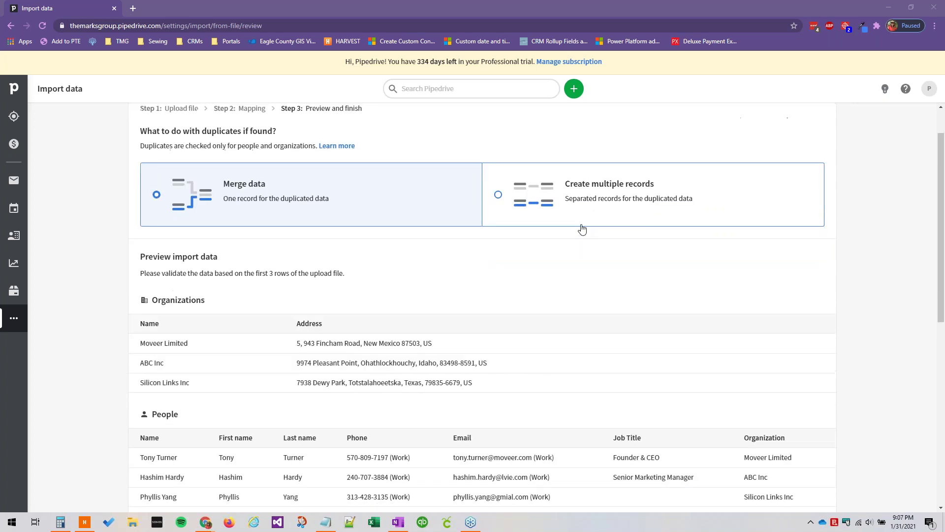
scroll(282, 218, "down", 1)
scroll(275, 226, "up", 1)
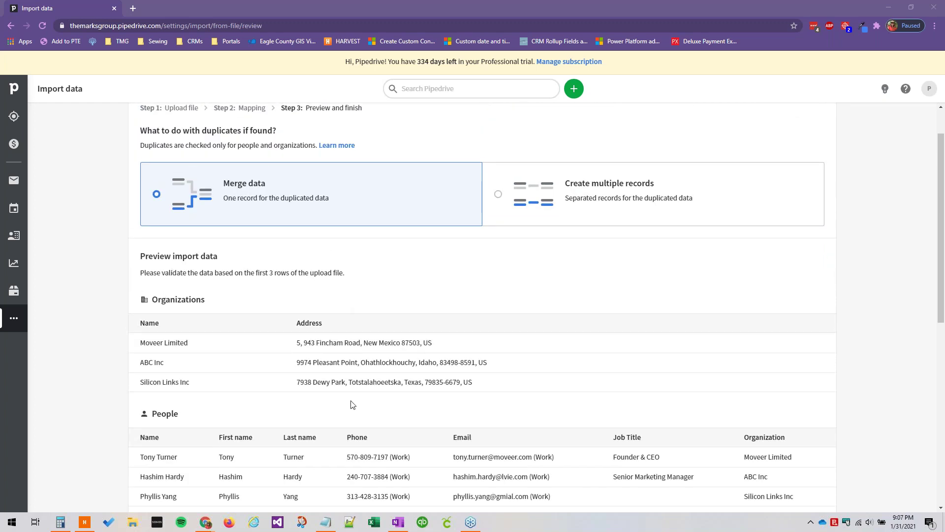
scroll(226, 346, "down", 2)
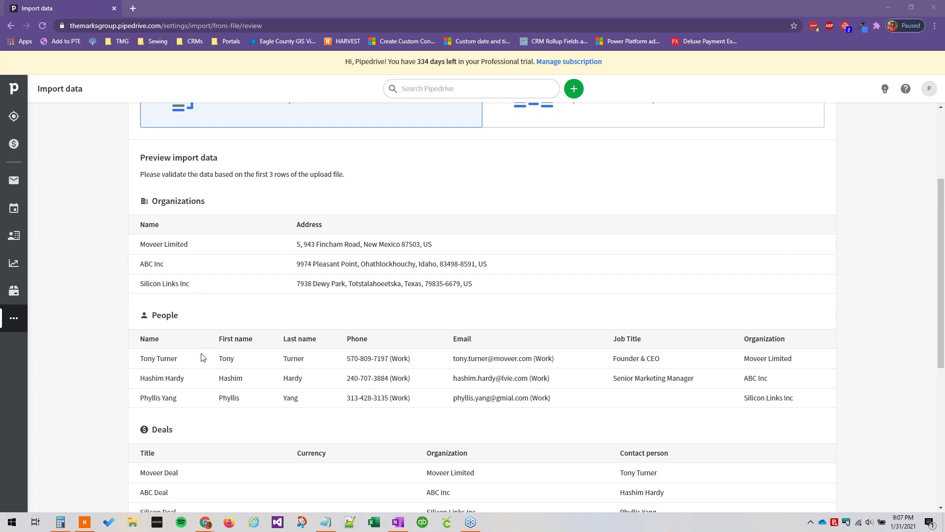
scroll(201, 384, "down", 3)
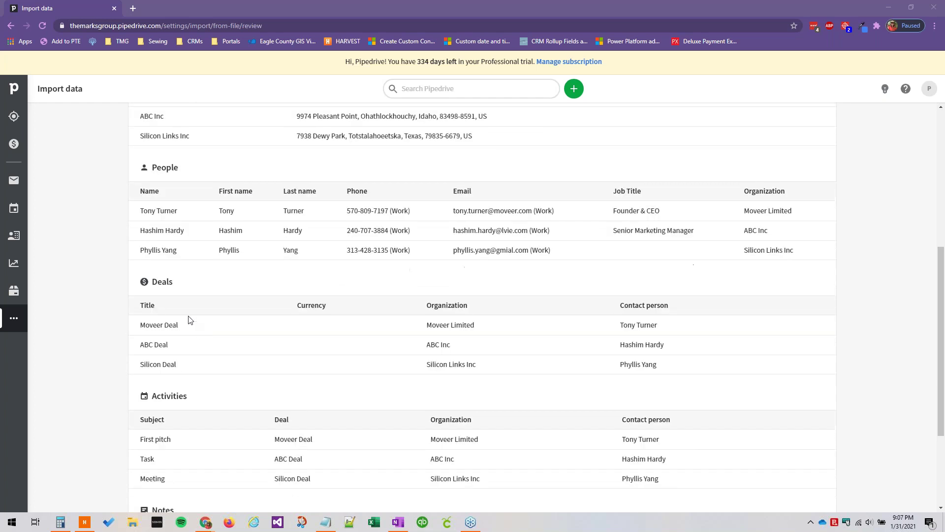
scroll(200, 397, "down", 3)
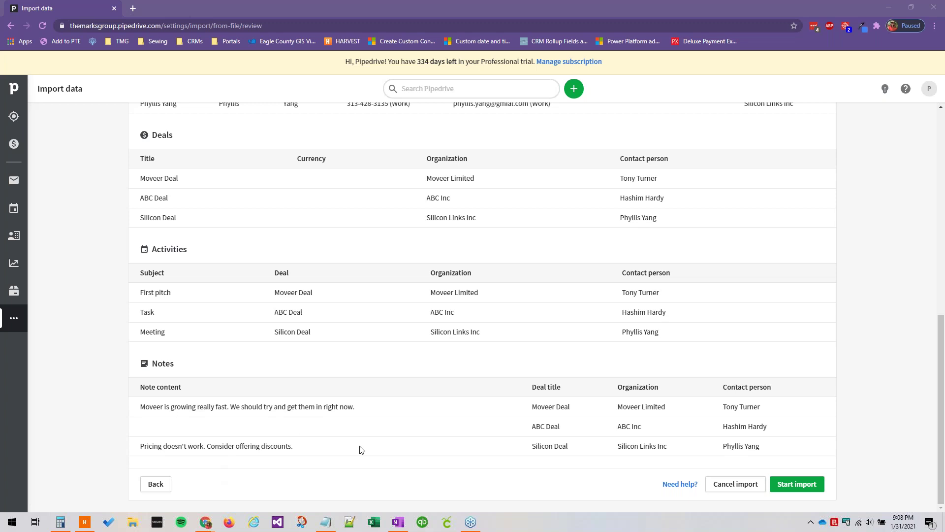
scroll(722, 371, "up", 10)
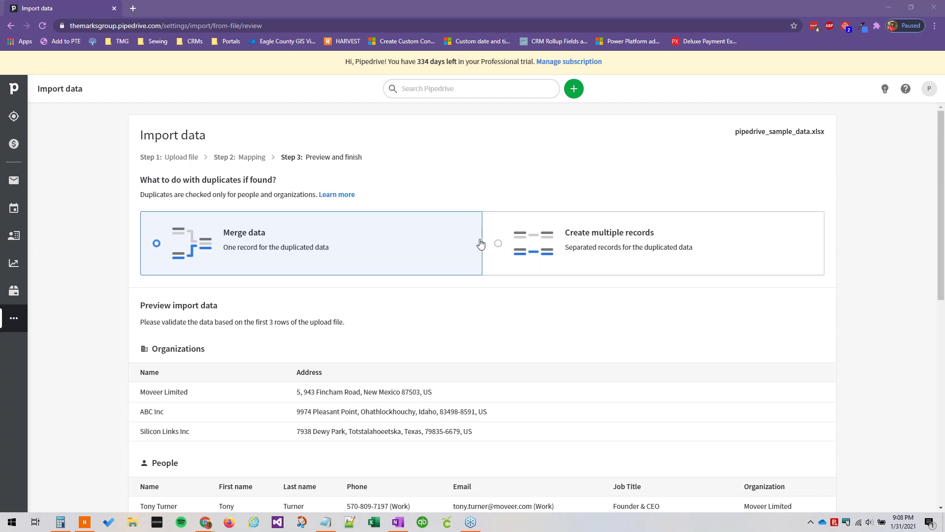
Step: Set duplicate handling to 'Create multiple records' for duplicated people and organizations
left_click(612, 248)
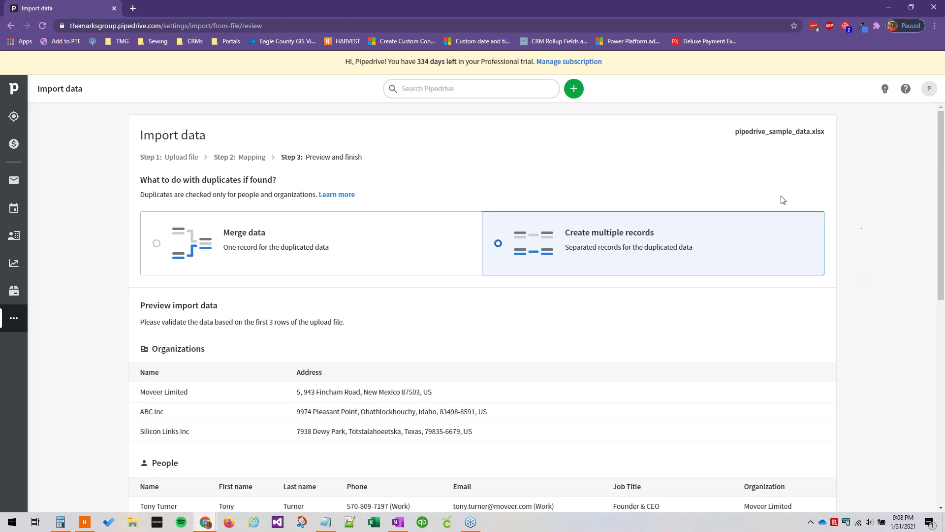
scroll(665, 271, "down", 2)
scroll(665, 271, "up", 2)
Step: Read the Help Center article on avoiding import duplicates, then go back to the import tab
left_click(349, 195)
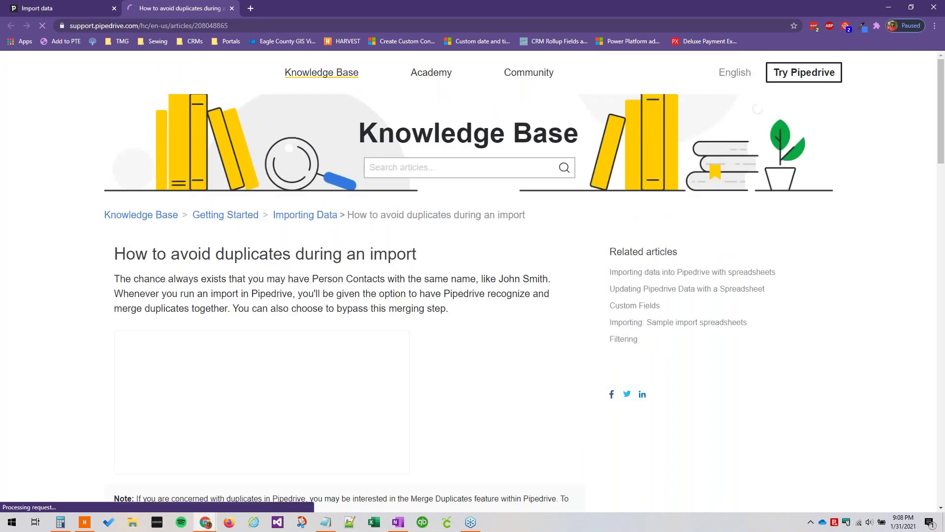
scroll(576, 211, "down", 5)
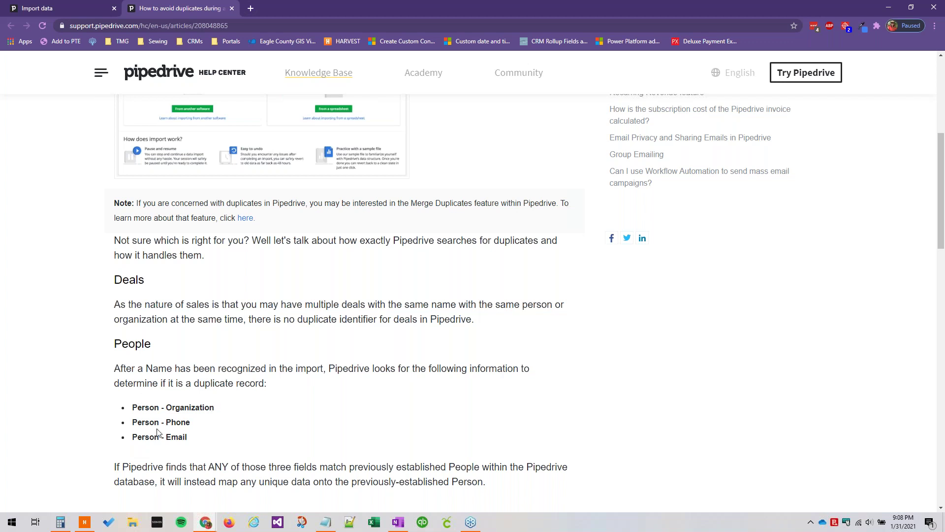
scroll(290, 412, "up", 1)
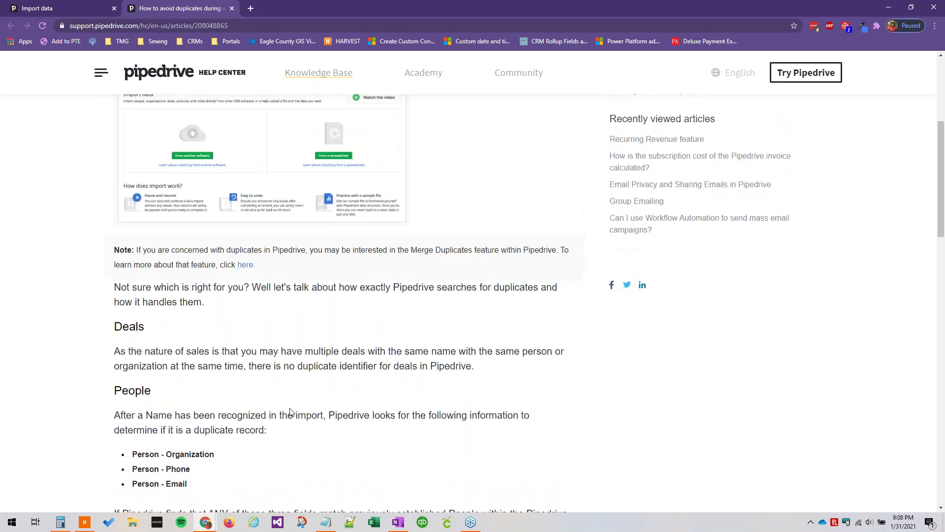
scroll(203, 391, "down", 5)
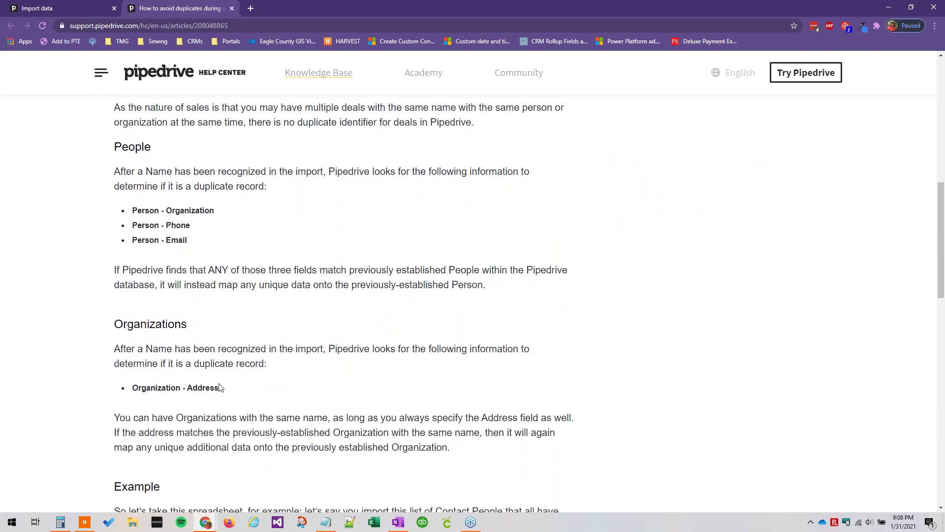
scroll(221, 388, "down", 2)
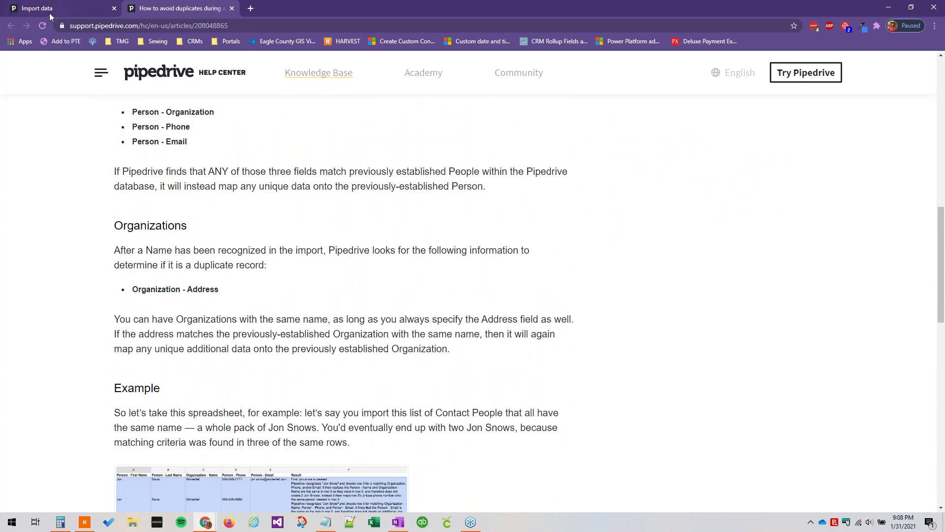
left_click(50, 11)
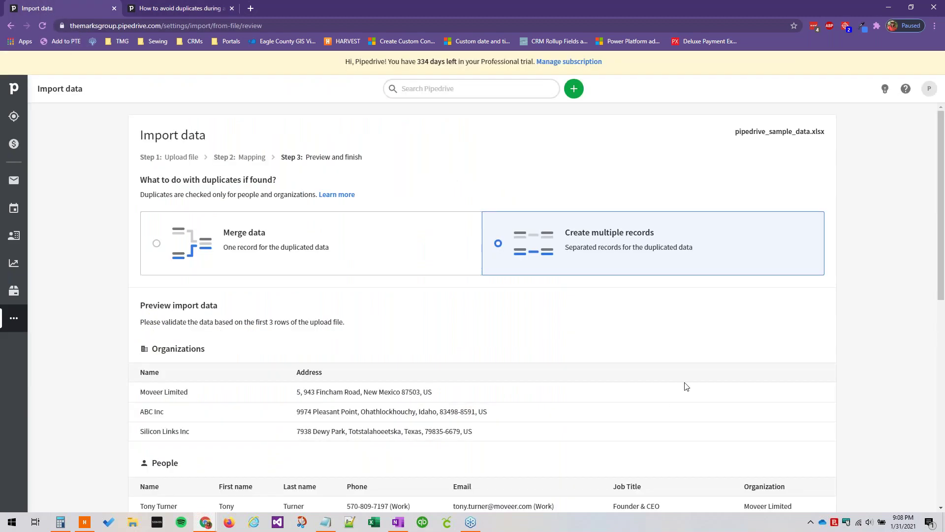
Step: Choose to merge duplicates into one record and start importing the sample data
left_click(237, 266)
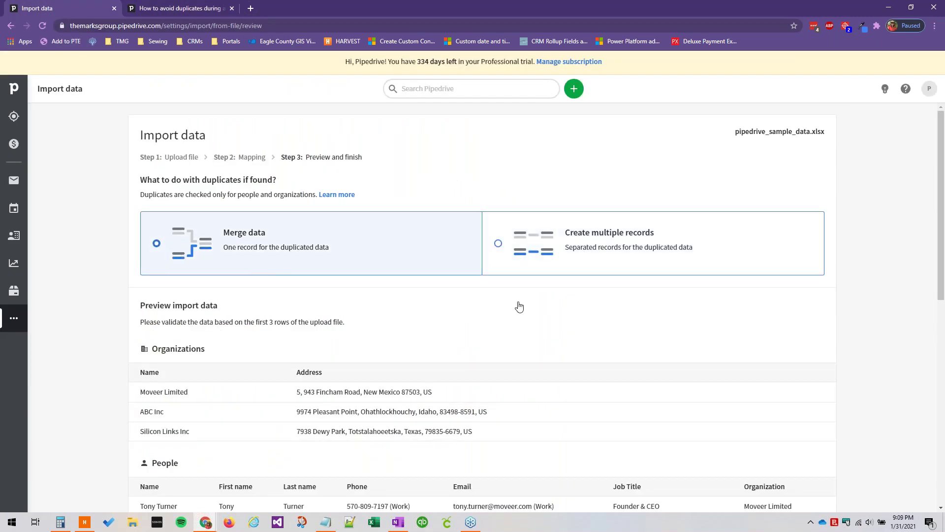
scroll(552, 431, "down", 9)
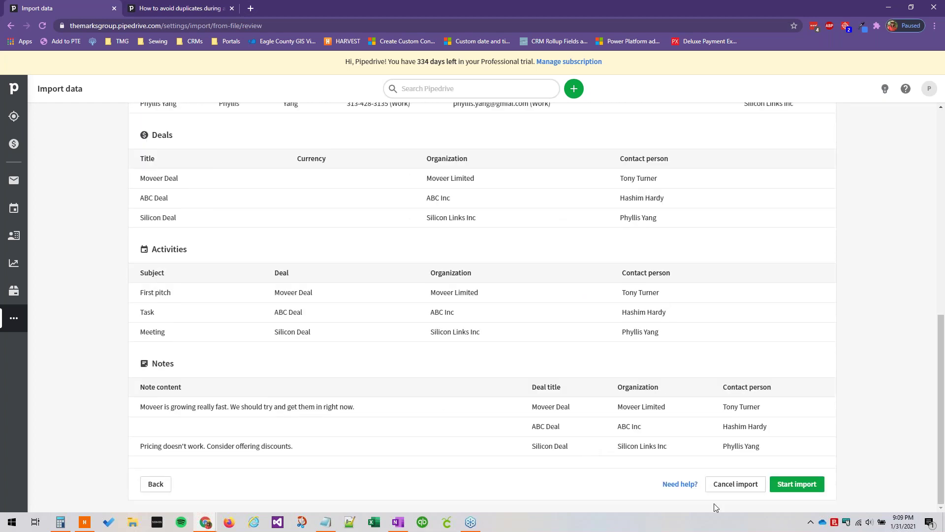
left_click(793, 484)
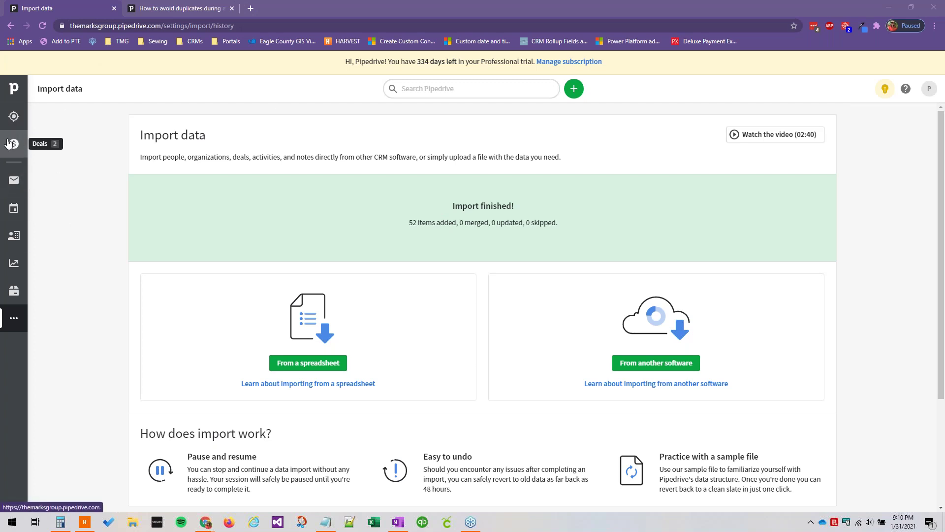
Step: Filter the Deals pipeline to 'All open deals' to reveal the 12 Qualified-stage deals
left_click(9, 143)
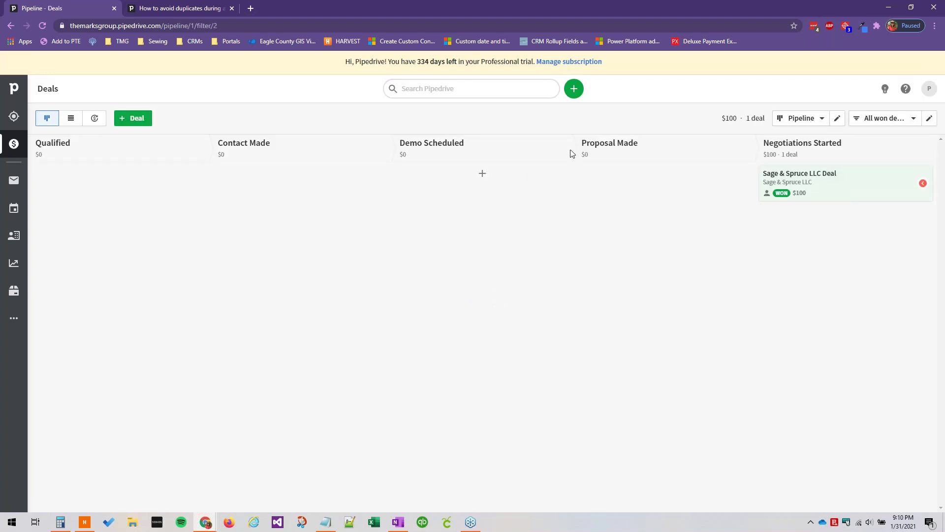
left_click(901, 119)
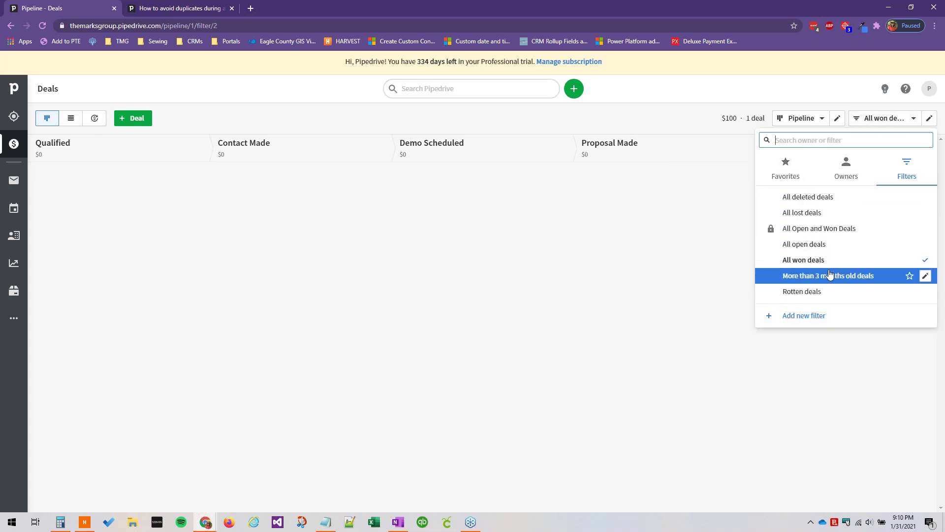
left_click(815, 247)
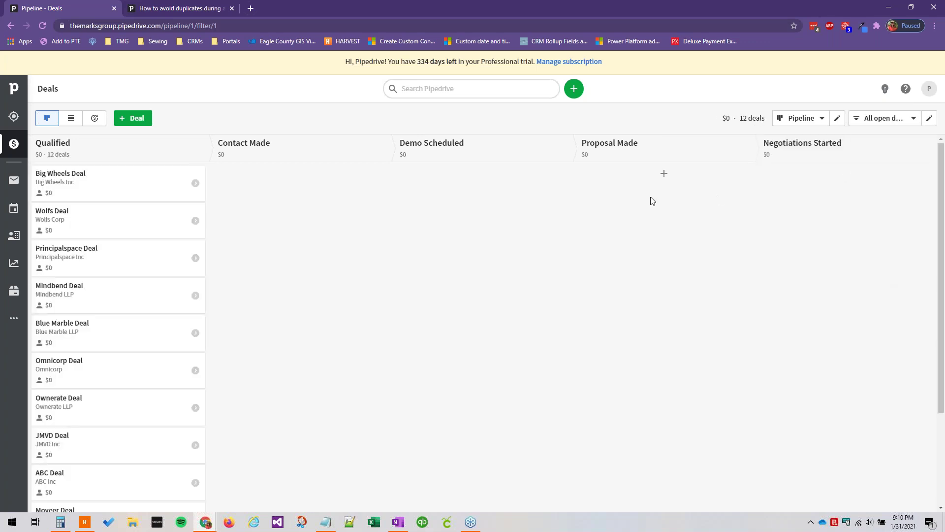
scroll(98, 295, "down", 3)
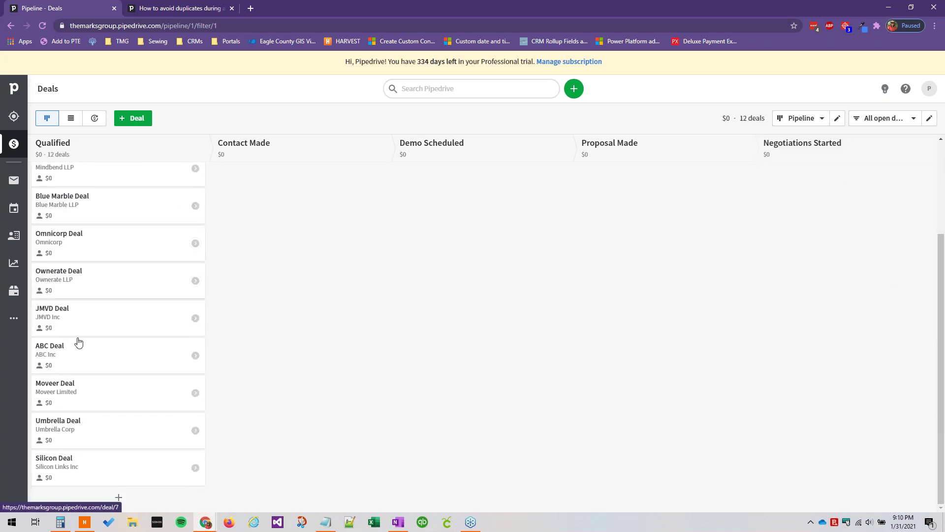
scroll(139, 399, "up", 3)
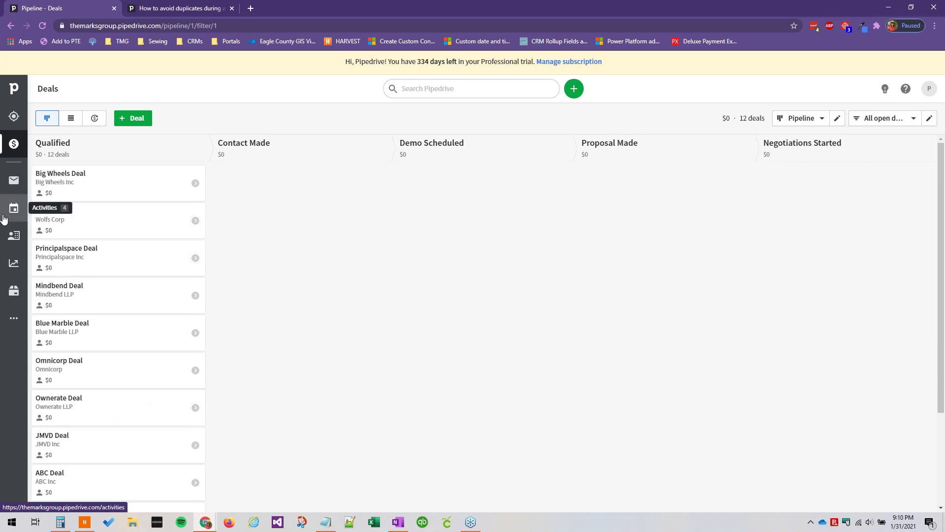
Step: Review the imported contacts and activities, then list the 13 organizations
left_click(7, 234)
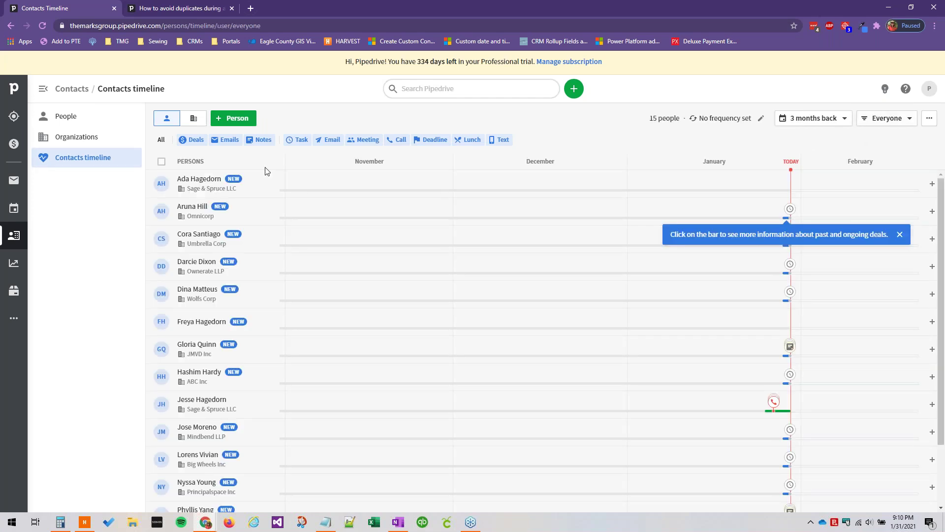
scroll(238, 325, "down", 3)
scroll(234, 344, "up", 3)
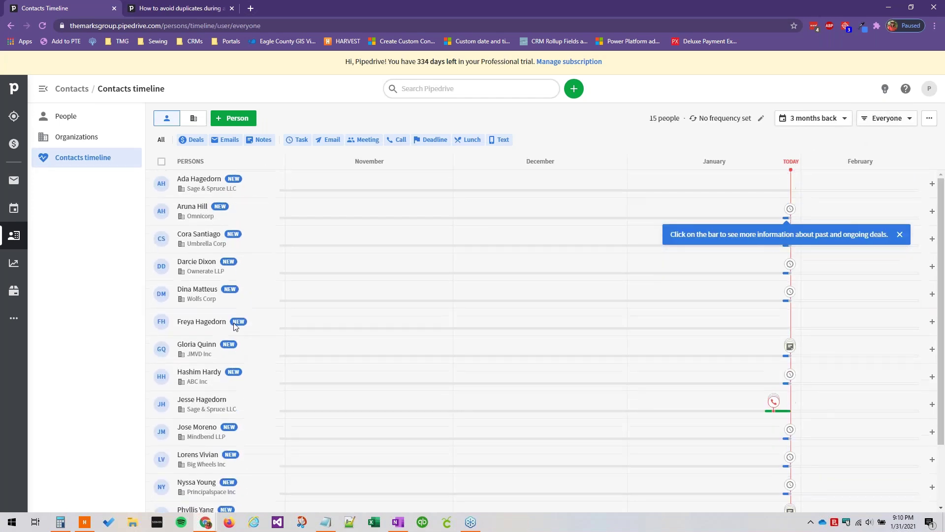
left_click(15, 209)
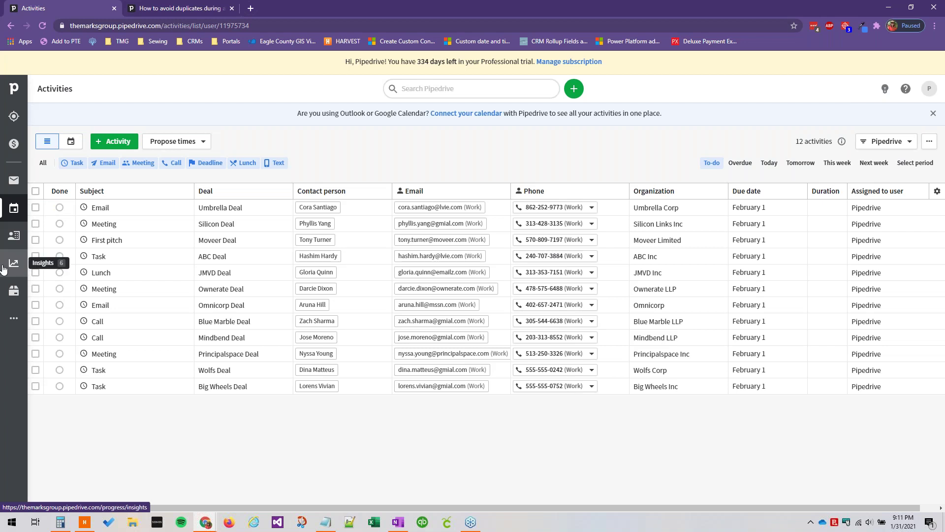
left_click(6, 236)
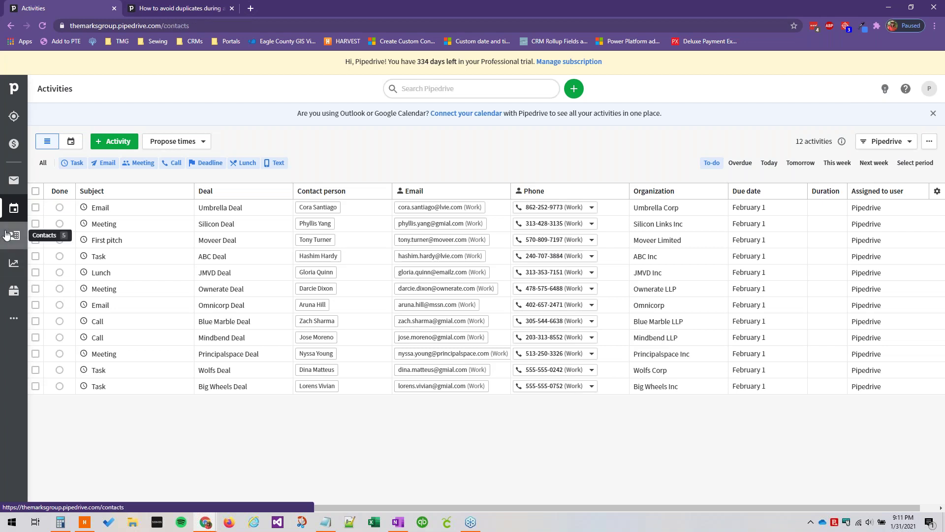
left_click(83, 136)
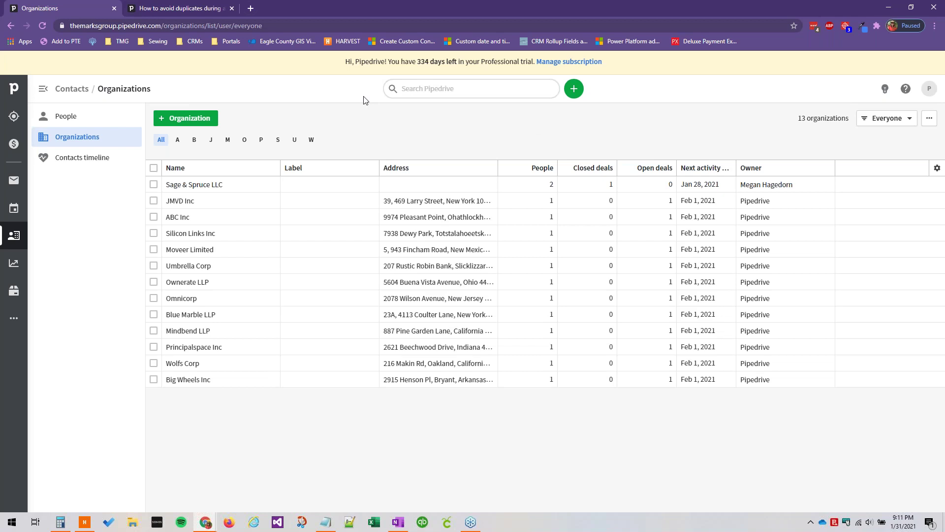
Step: Return to Import data and view the history entry for pipedrive_sample_data.xlsx
left_click(20, 327)
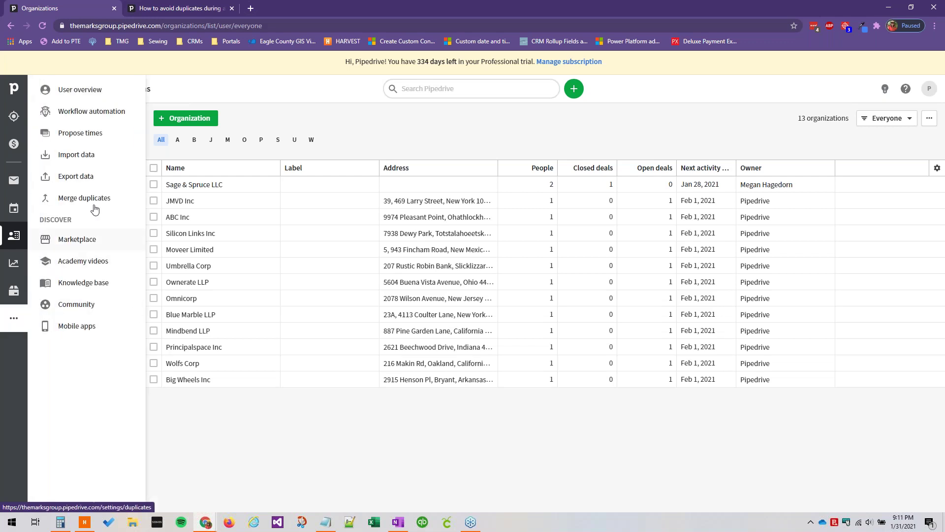
left_click(50, 157)
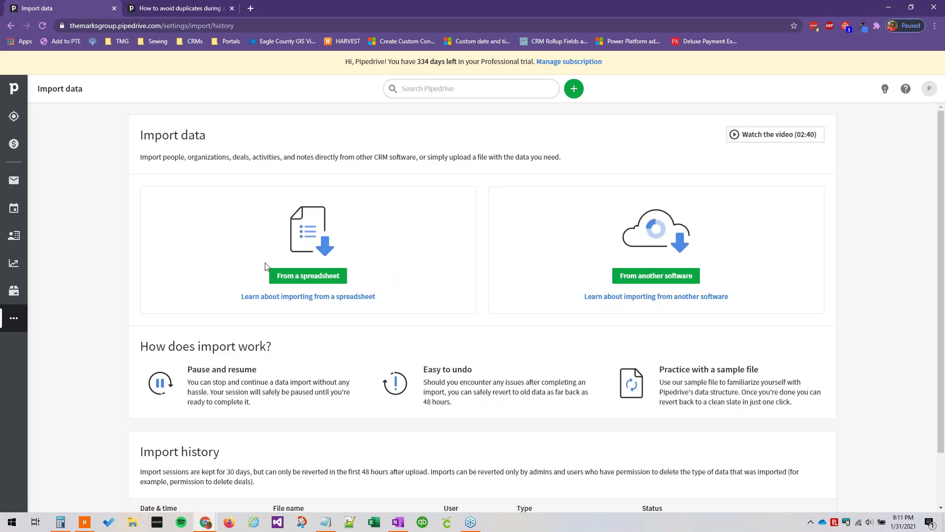
scroll(450, 308, "down", 1)
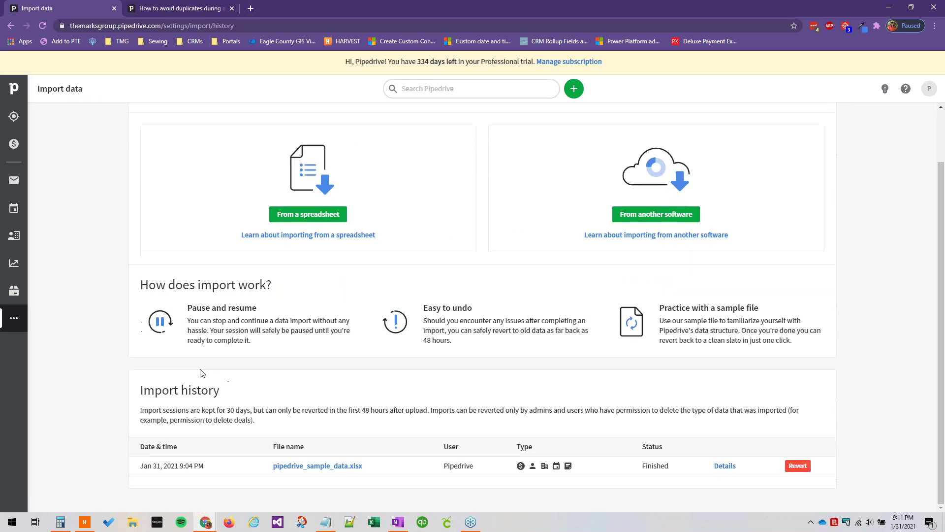